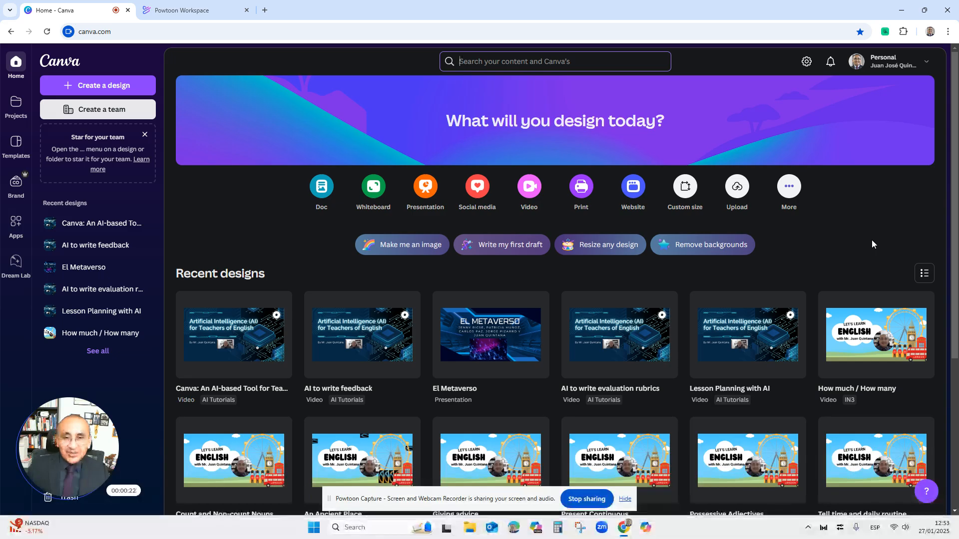
Explore the Home, Templates, Apps, Dream Lab and Projects sections of the dashboard
left_click(625, 499)
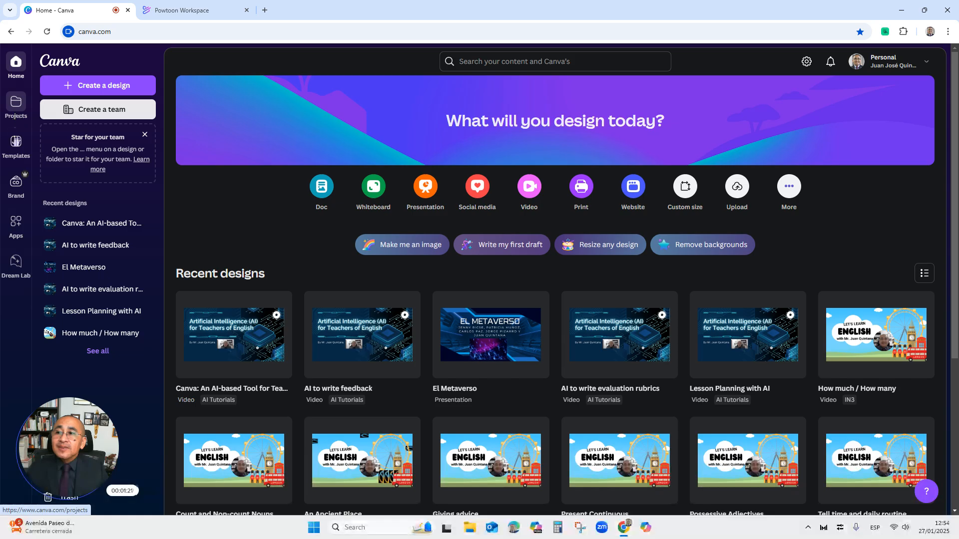
left_click(15, 150)
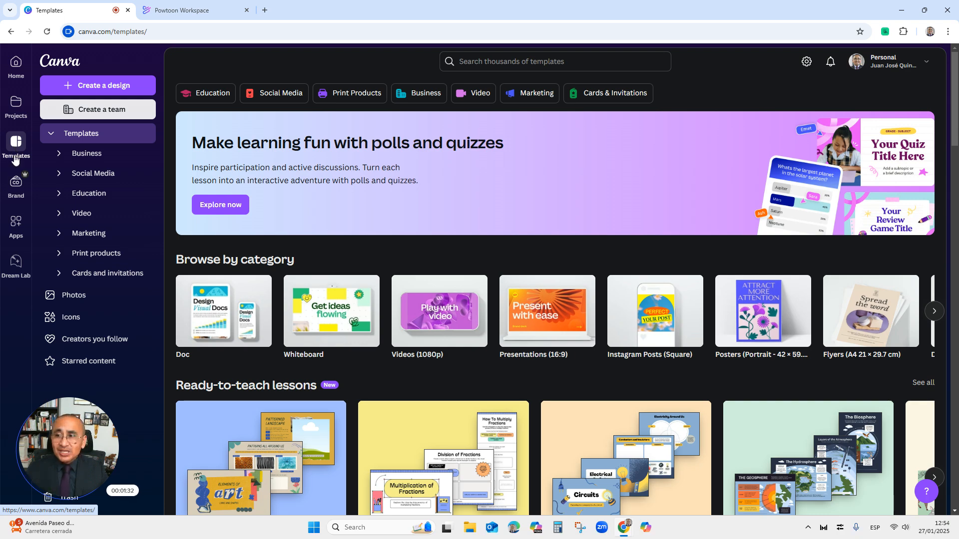
left_click(15, 228)
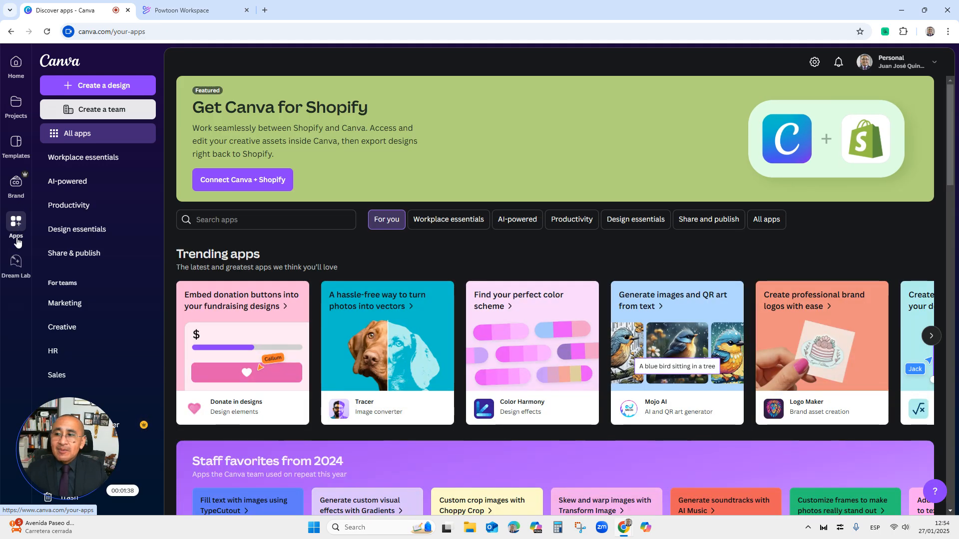
left_click(16, 265)
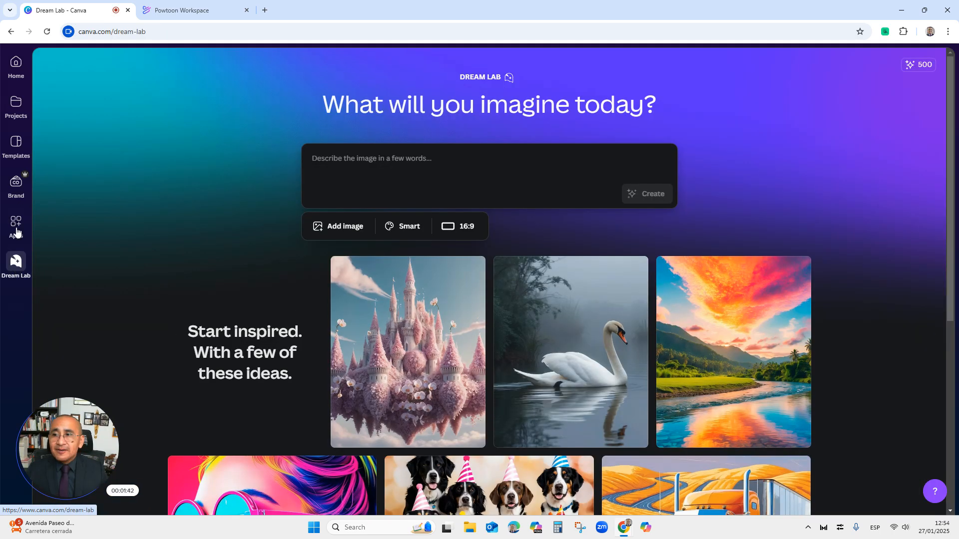
left_click(16, 115)
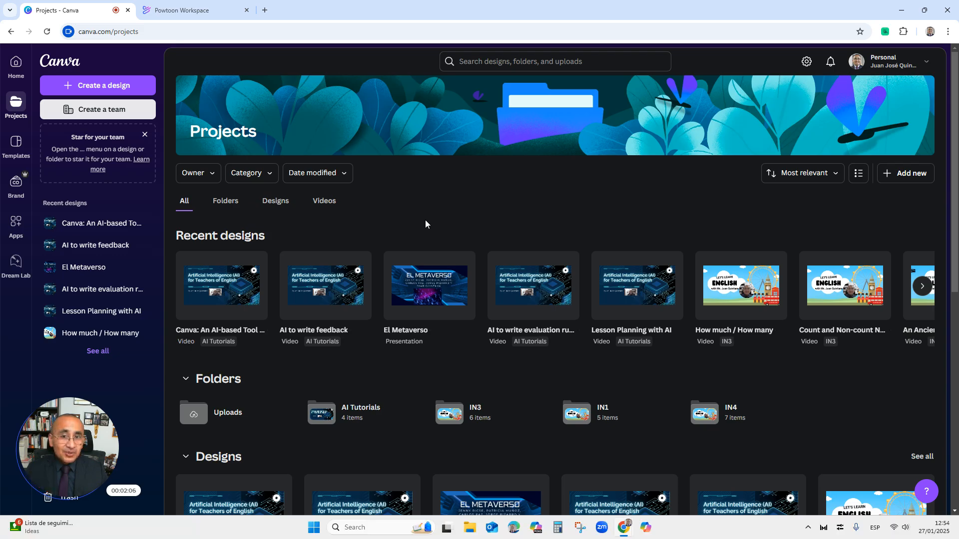
Start a new design and choose a blank Video (1080p) from the video categories
left_click(99, 90)
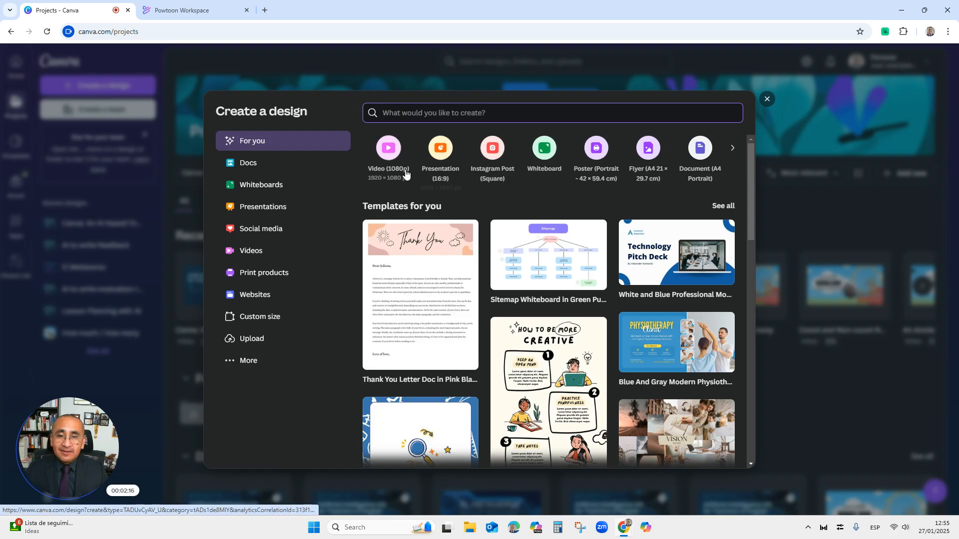
left_click(732, 149)
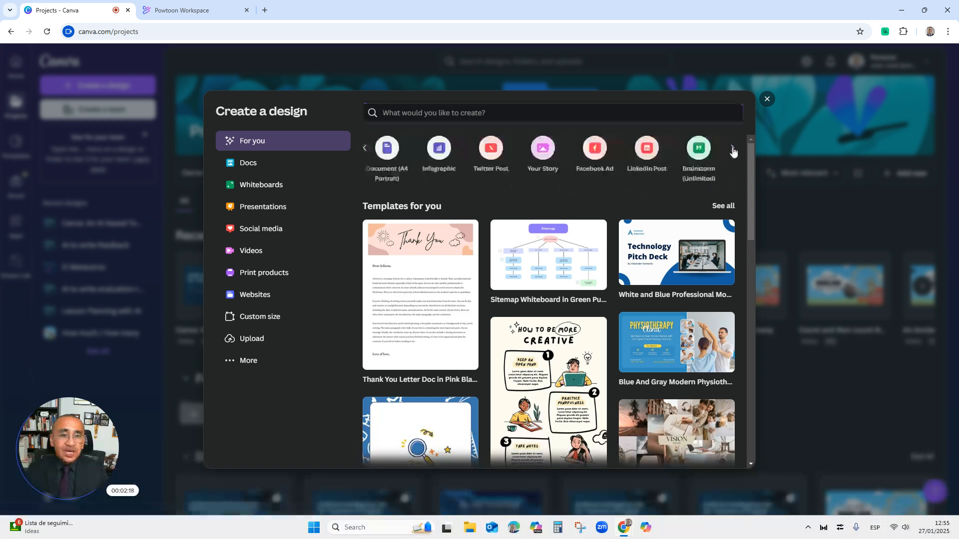
left_click(365, 149)
left_click(242, 367)
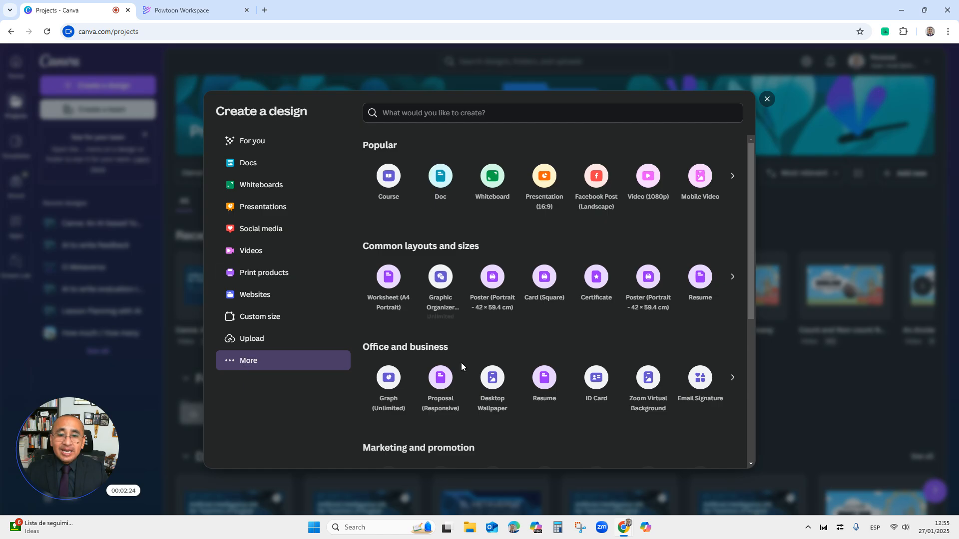
scroll(462, 372, "down", 1)
scroll(461, 372, "down", 4)
scroll(468, 362, "up", 5)
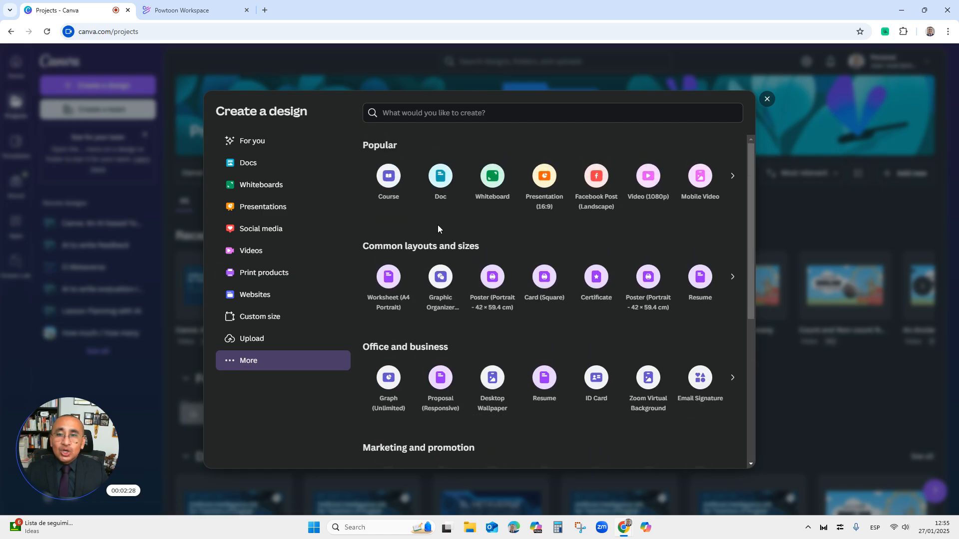
left_click(263, 254)
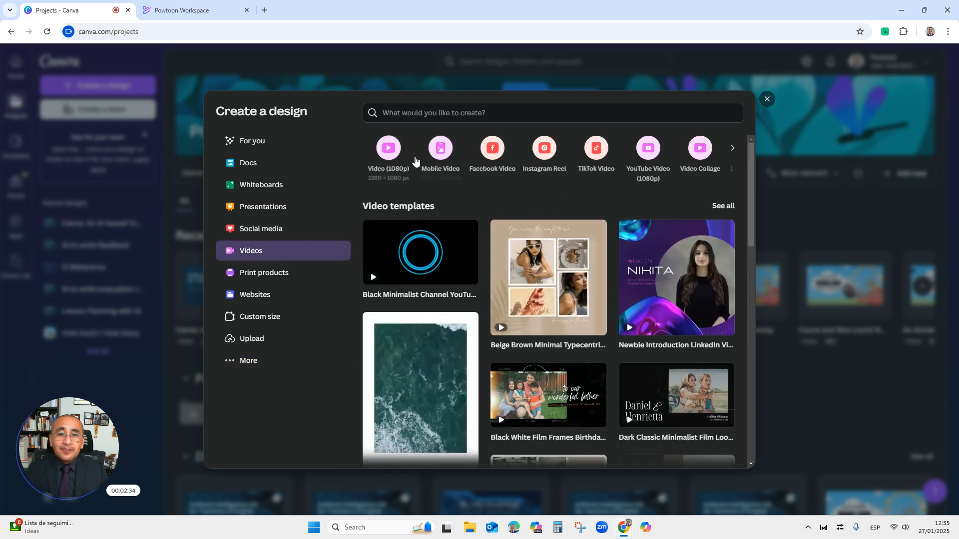
left_click(386, 153)
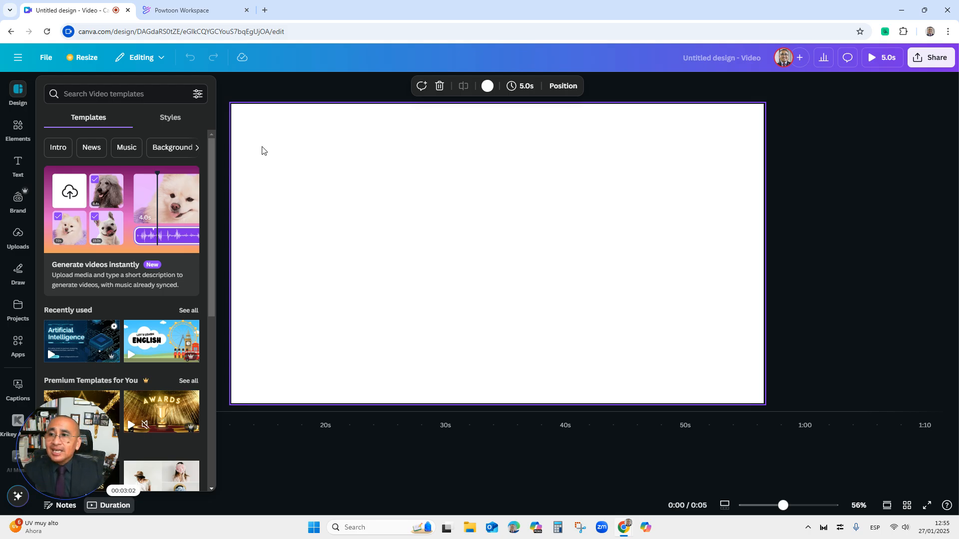
Search elements for rectangle and add a black-bordered rectangle frame graphic to the page
left_click(13, 132)
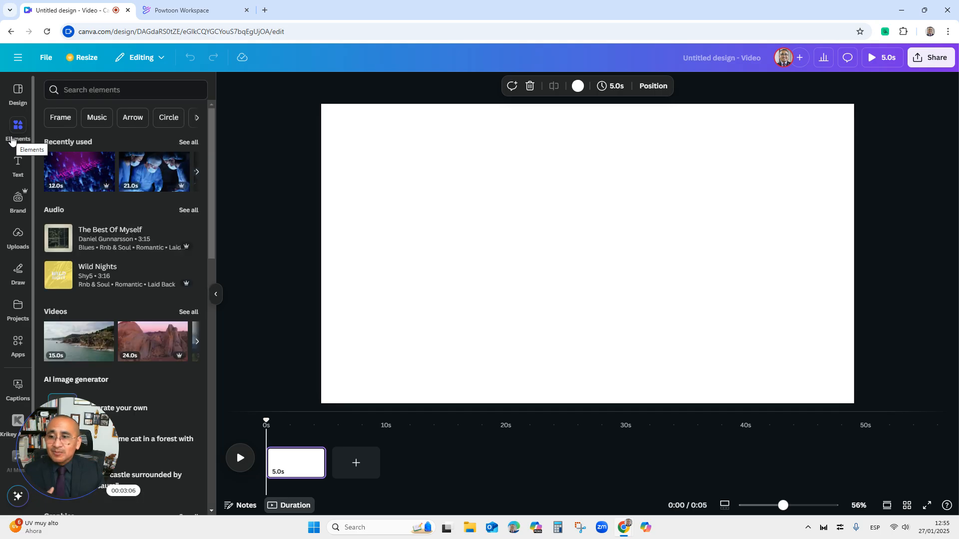
left_click(108, 90)
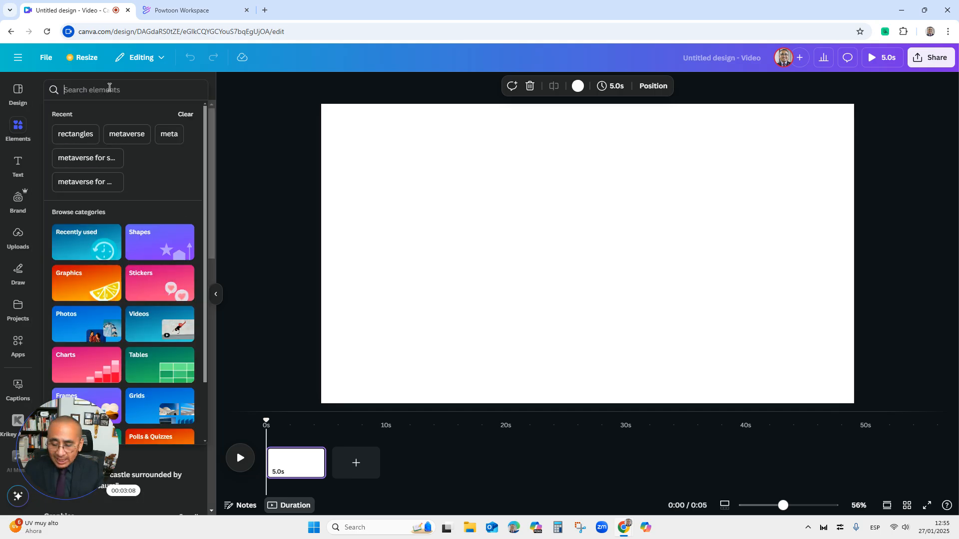
type("rectangle")
key("Return")
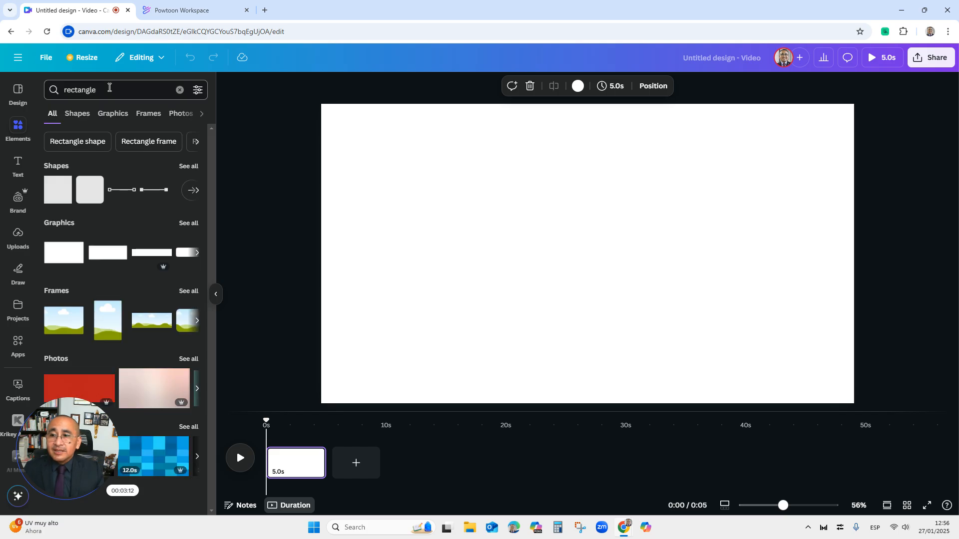
left_click(189, 224)
scroll(195, 227, "down", 2)
left_click(126, 299)
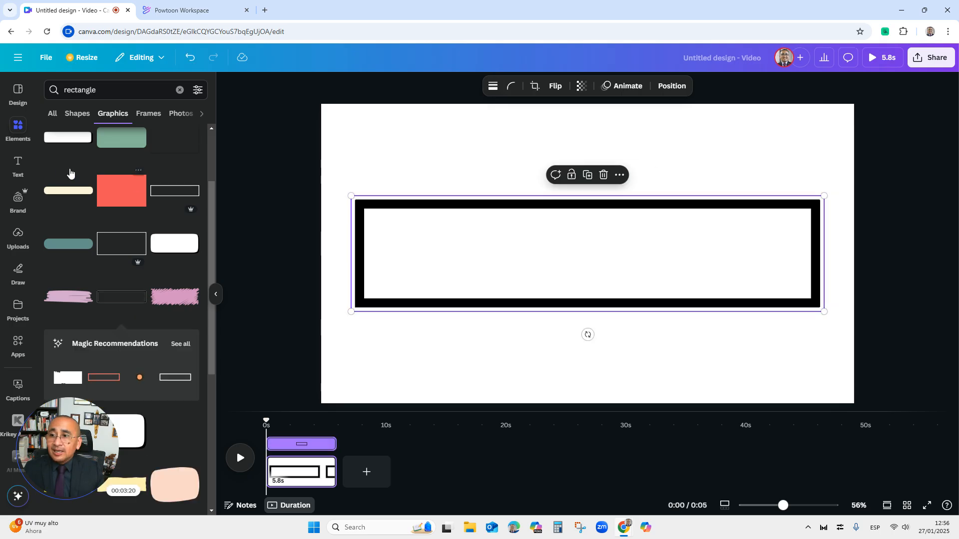
Add a text box, move it inside the rectangle, and replace its text with My First Canva Video
left_click(14, 166)
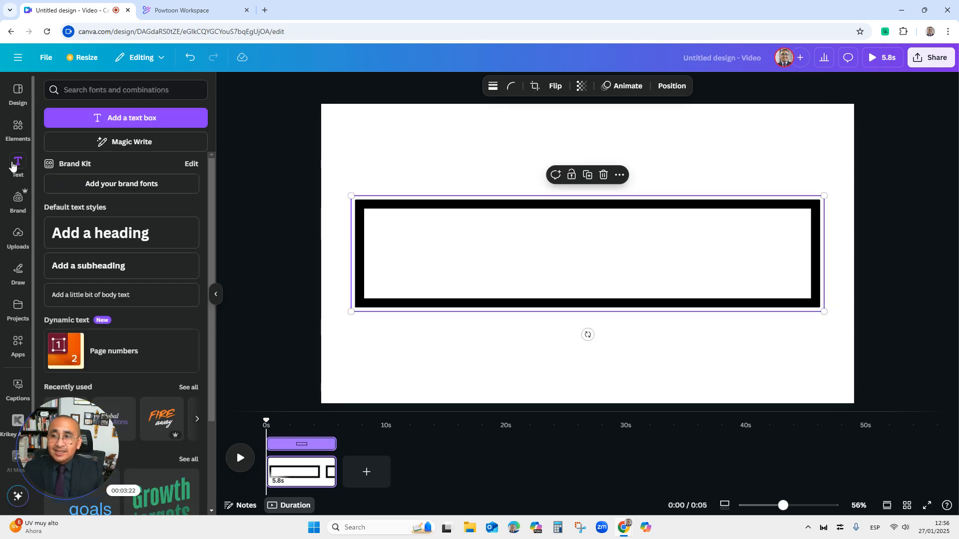
left_click(145, 119)
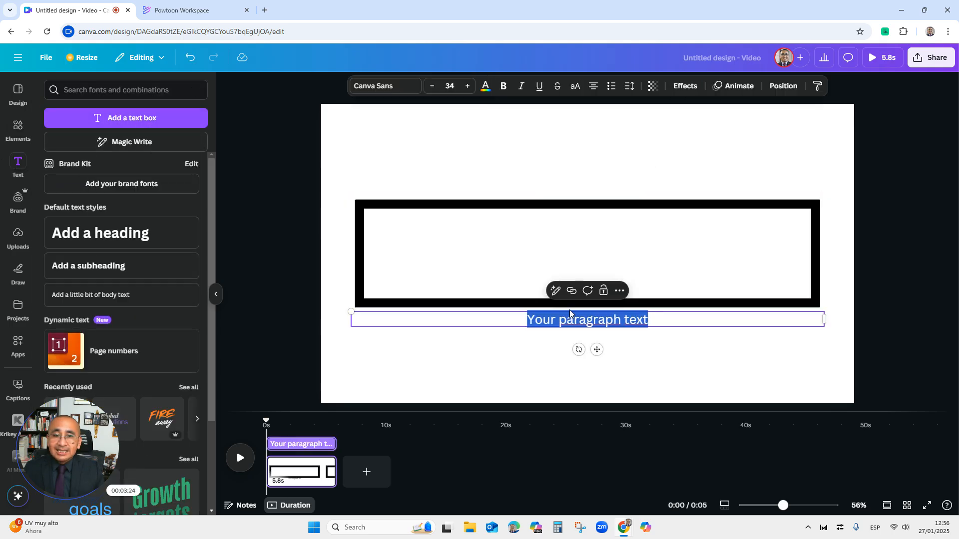
left_click(583, 337)
left_click(566, 323)
left_click_drag(566, 324, 564, 247)
double_click(575, 248)
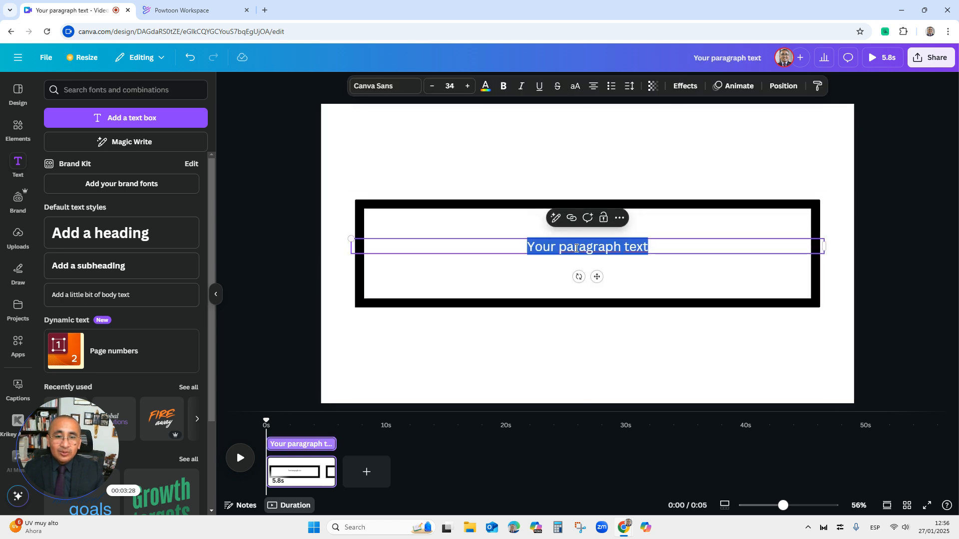
type("My first Canva Video")
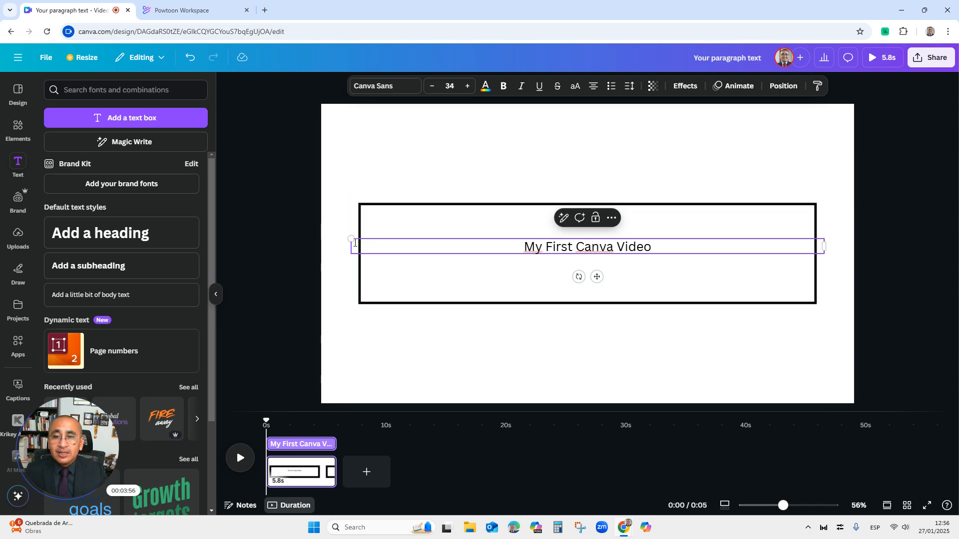
Resize and centre the title text box within the rectangle, then increase its font size to 55
left_click_drag(757, 241, 721, 245)
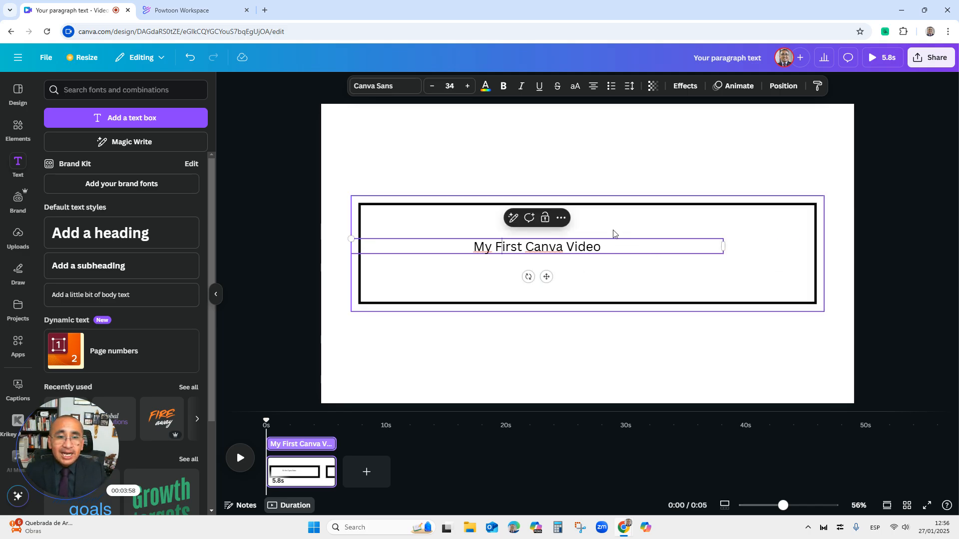
left_click(648, 339)
left_click_drag(583, 254, 633, 257)
double_click(629, 256)
left_click(468, 89)
left_click(469, 89)
left_click(469, 89)
left_click(468, 89)
left_click(468, 89)
left_click(469, 89)
left_click(469, 89)
left_click(469, 89)
left_click(469, 89)
left_click(469, 89)
left_click(469, 89)
left_click(469, 89)
left_click(468, 89)
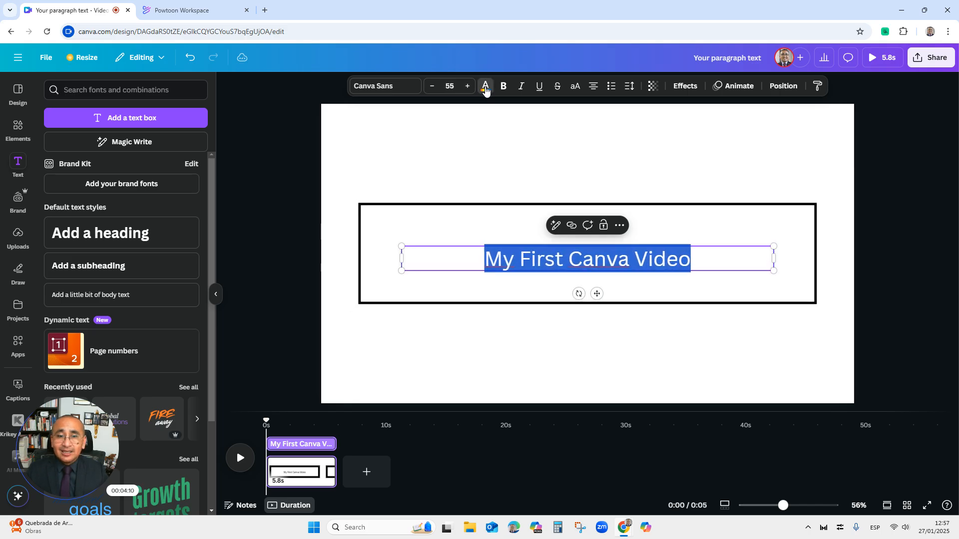
Change the title's text colour to purple
left_click(485, 89)
left_click(196, 343)
left_click(139, 315)
left_click(546, 285)
left_click(555, 259)
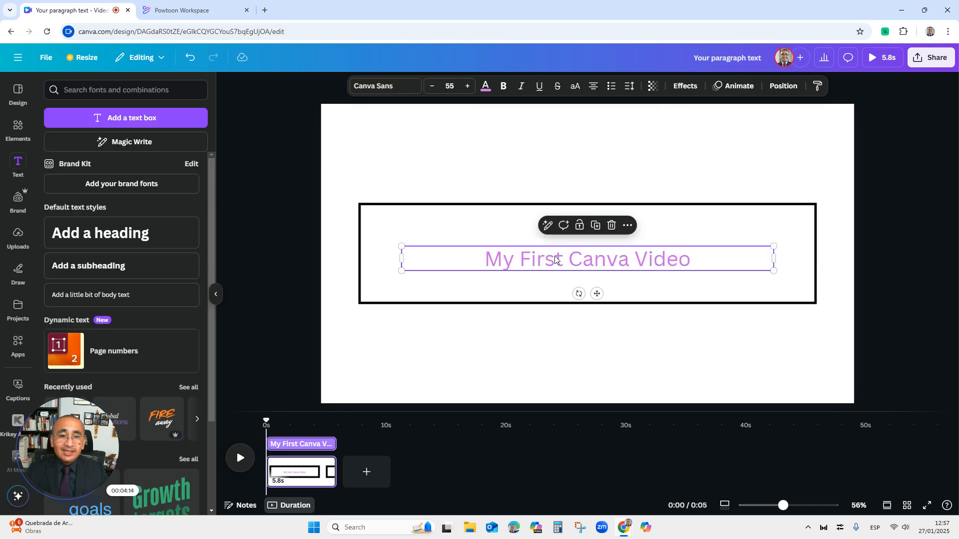
Select the title text and make it bold
double_click(555, 260)
left_click(504, 86)
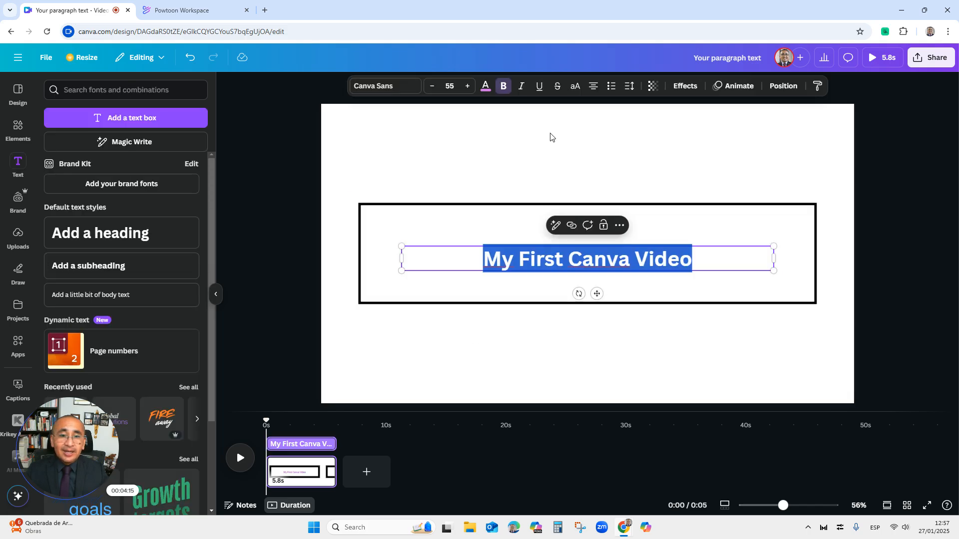
left_click(657, 343)
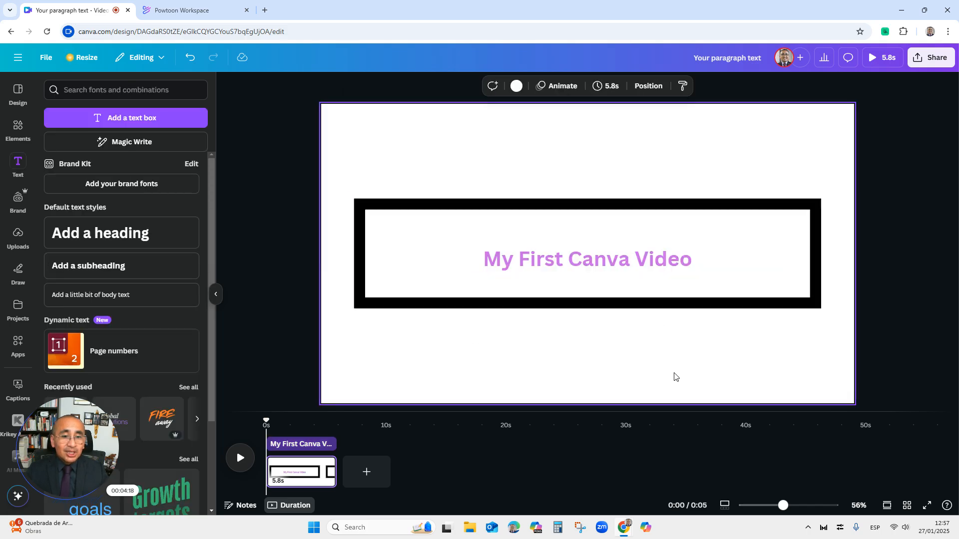
Play the video preview in full screen, then close the preview
left_click(927, 506)
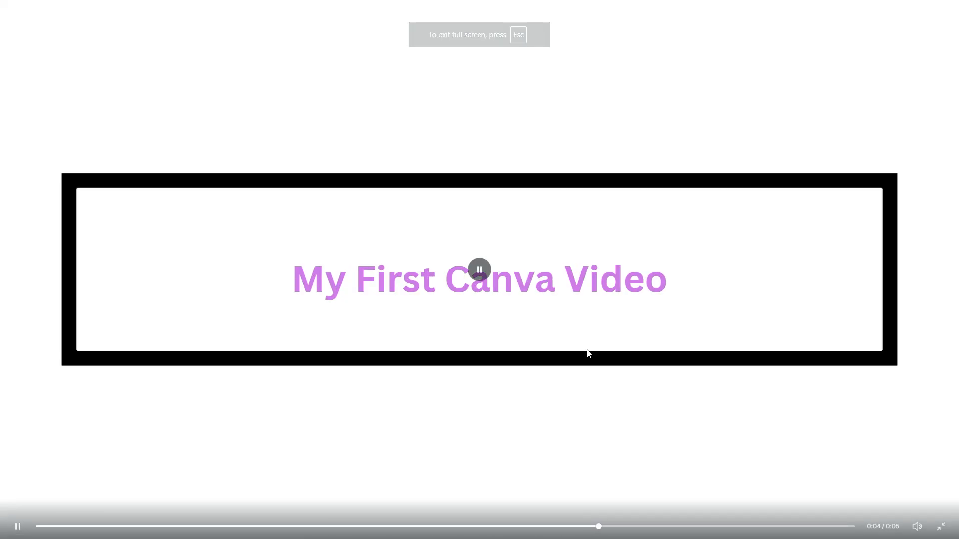
key("Escape")
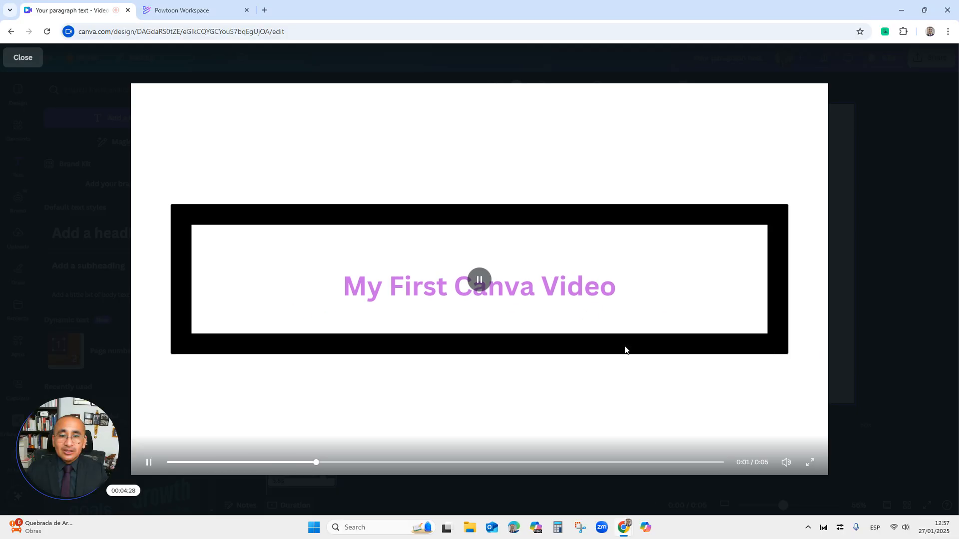
left_click(650, 383)
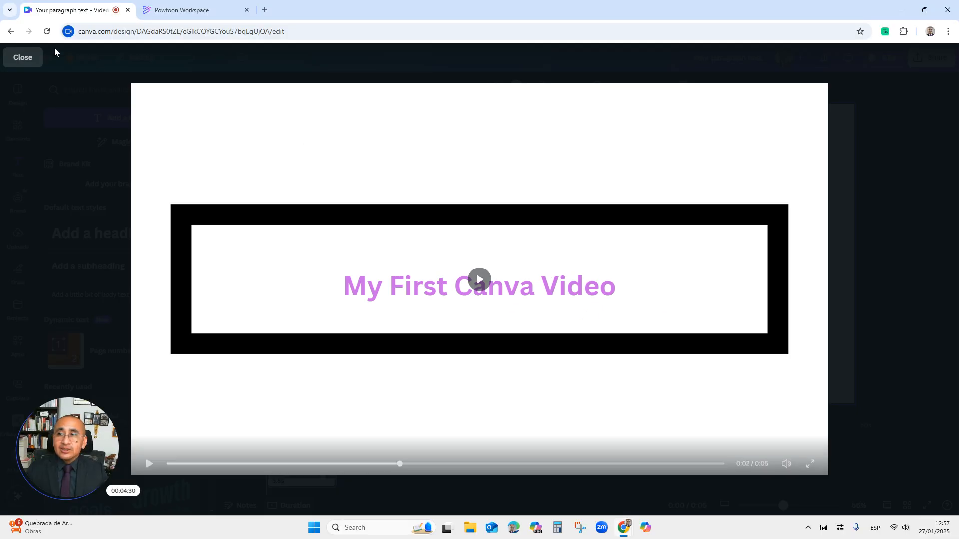
left_click(35, 57)
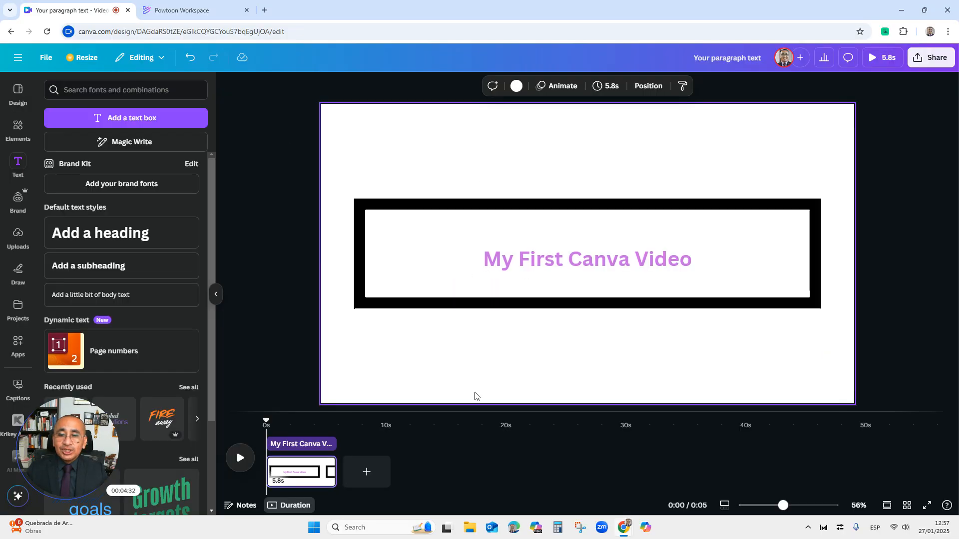
Add a second blank page to the video timeline and select it
left_click(366, 472)
left_click(369, 476)
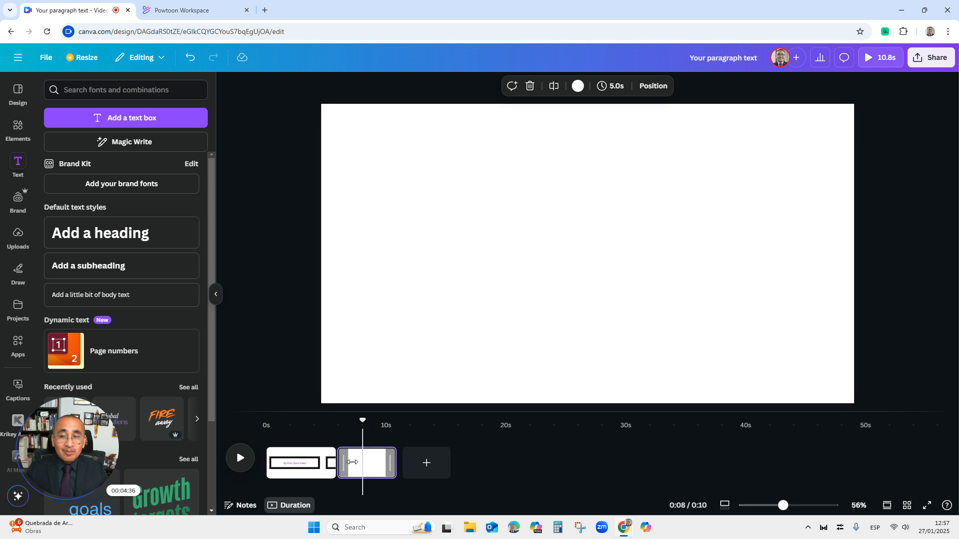
left_click(352, 463)
left_click(346, 463)
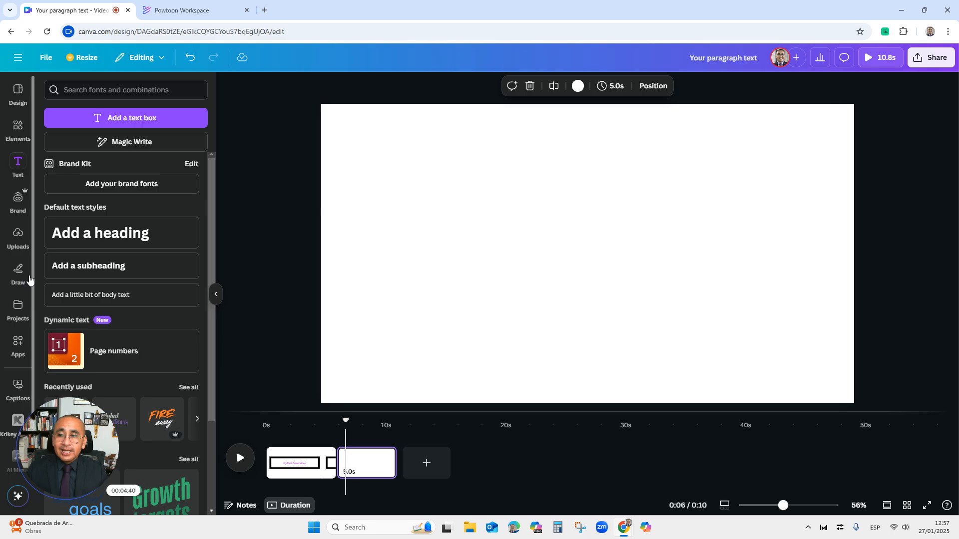
Browse the uploaded images, videos and audio, then return to the elements panel
left_click(13, 238)
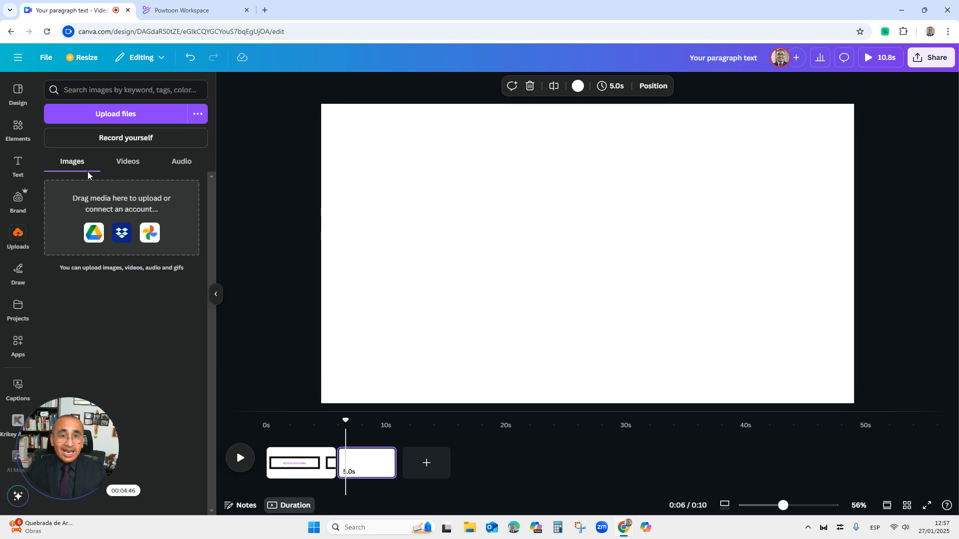
left_click(125, 165)
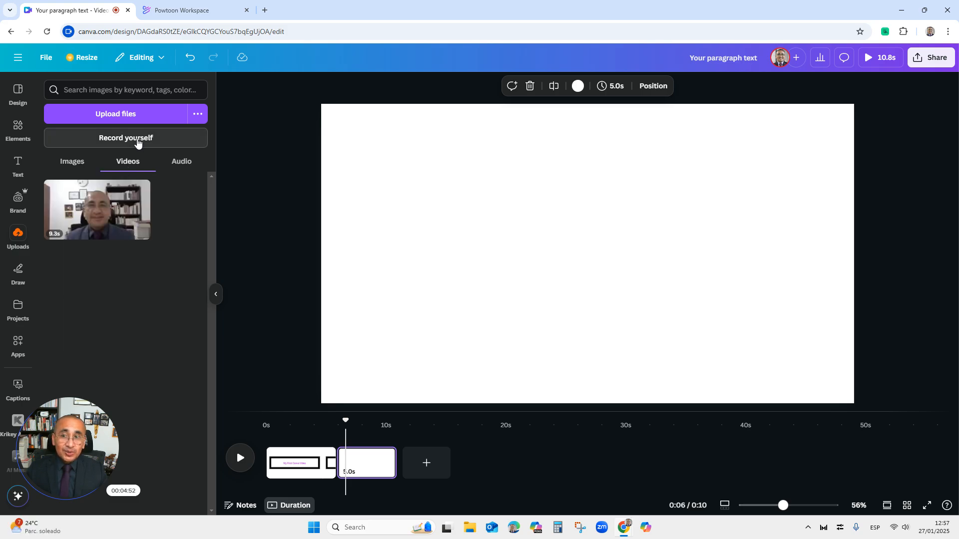
left_click(173, 167)
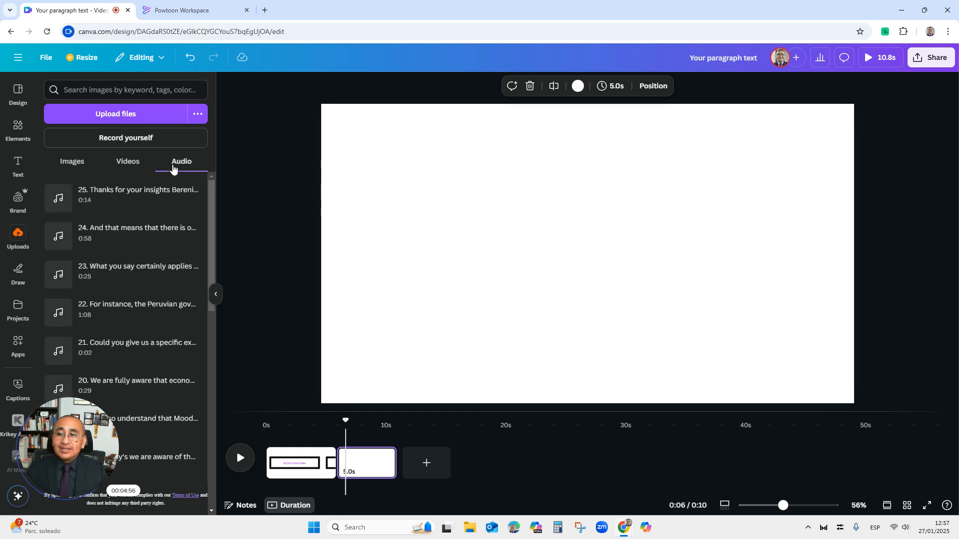
left_click(74, 169)
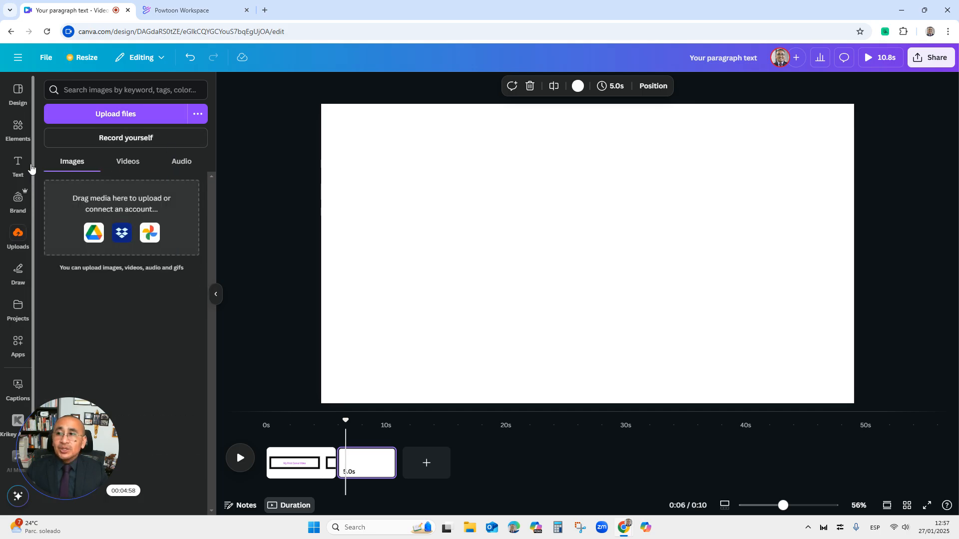
left_click(19, 129)
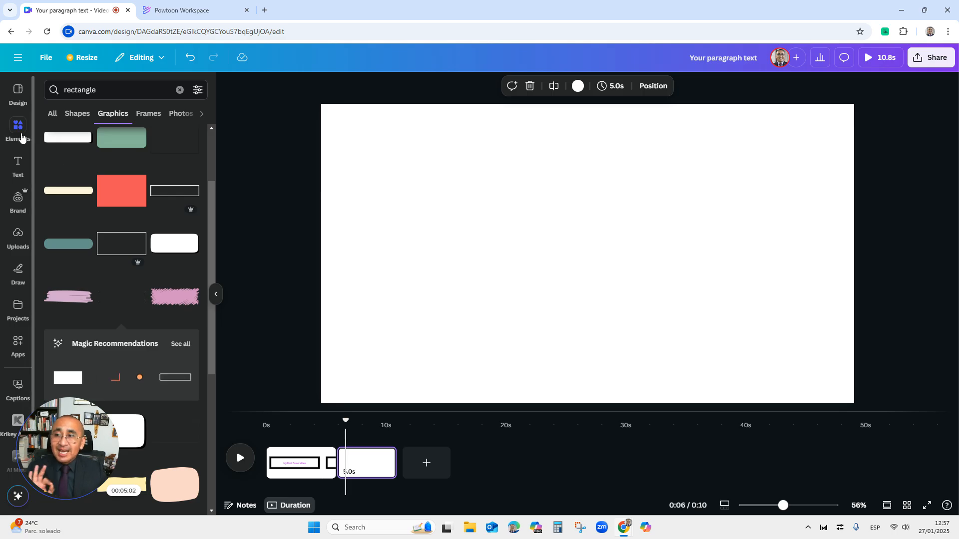
Search the elements library for video
left_click(22, 136)
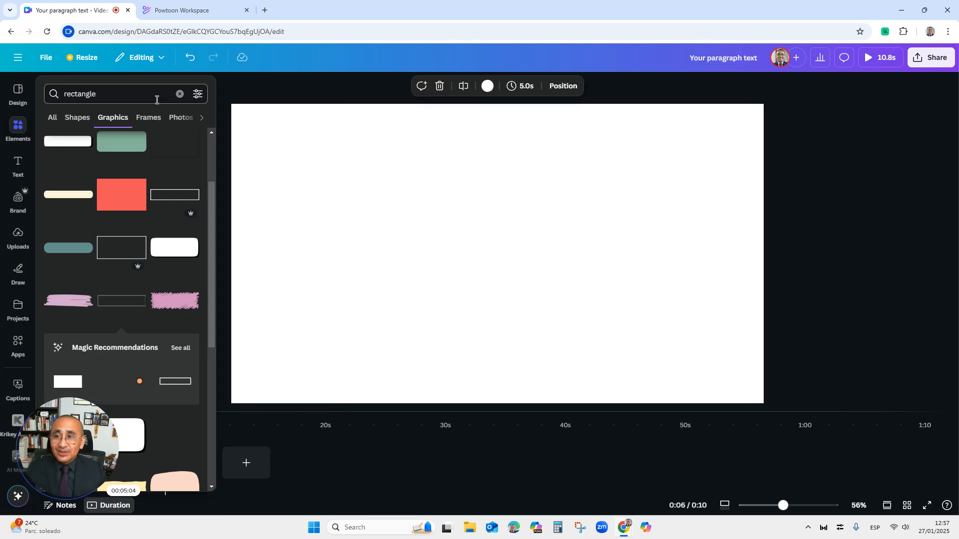
left_click(179, 94)
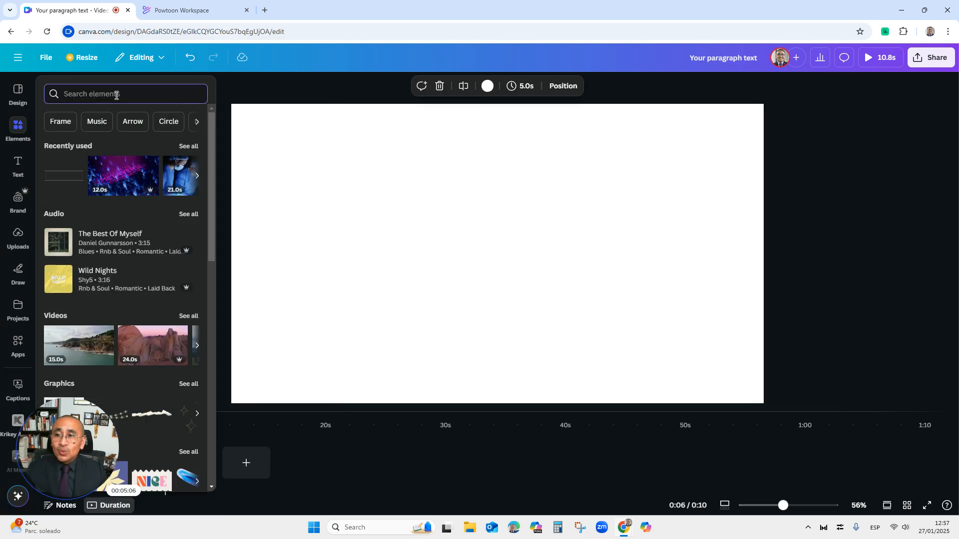
type("video")
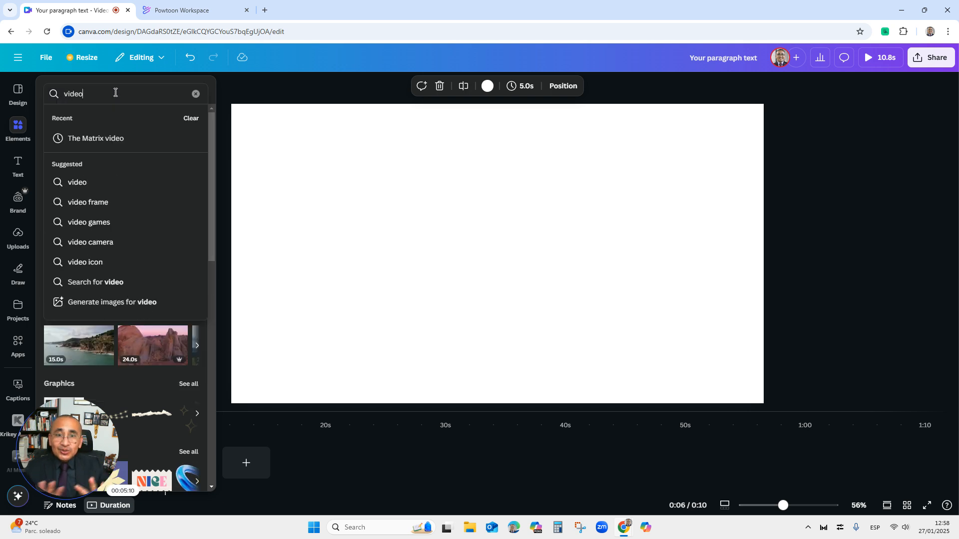
key("Return")
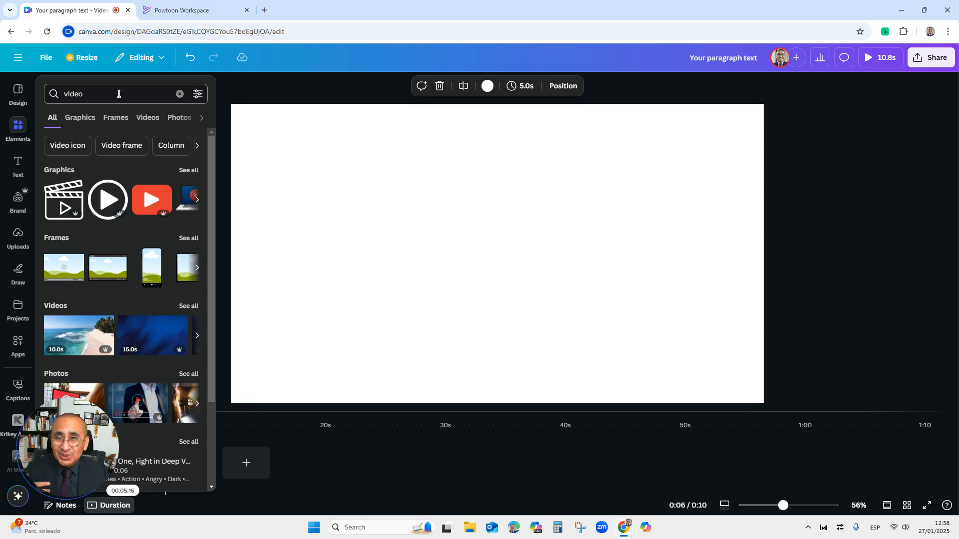
Search elements for the matrix, add the 30-second Matrix code video and enlarge it to fill the second page
left_click(119, 93)
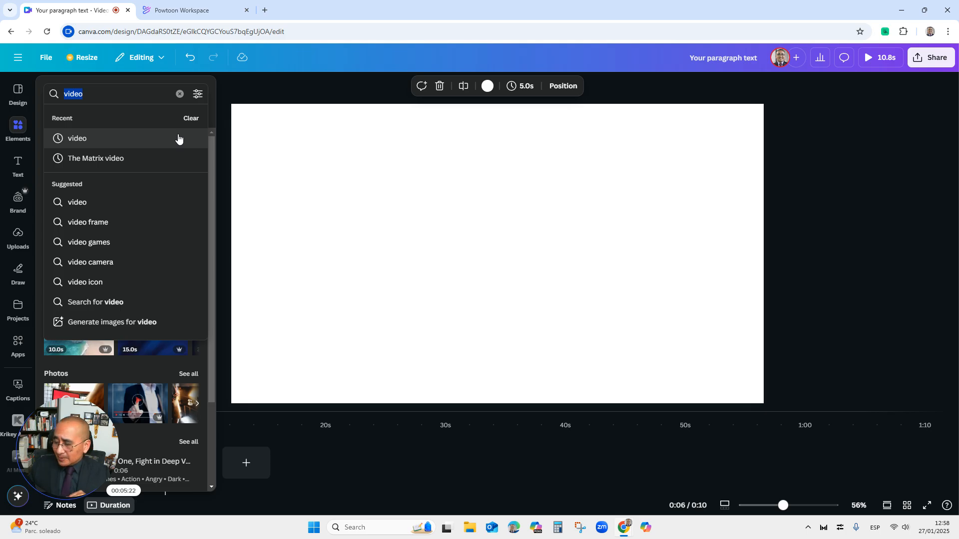
type("the matrix")
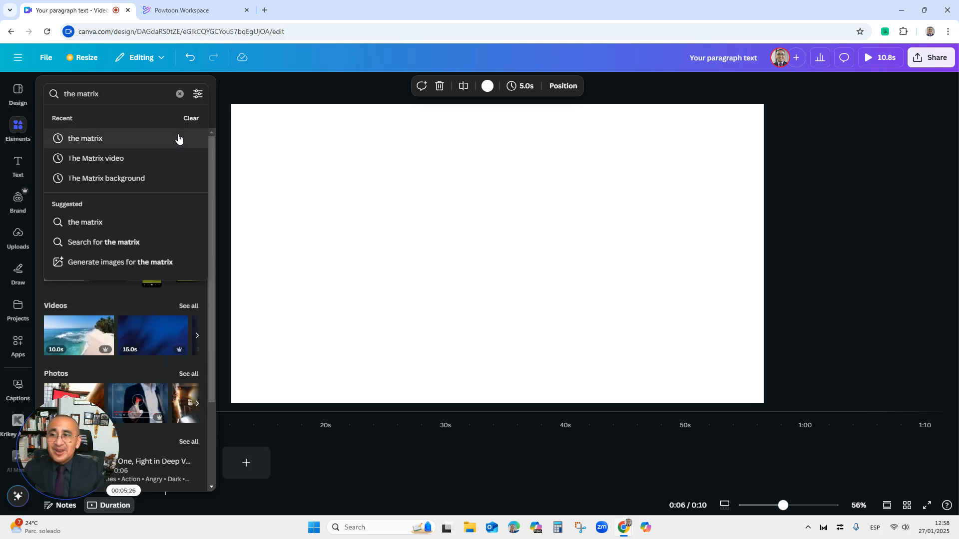
left_click(179, 138)
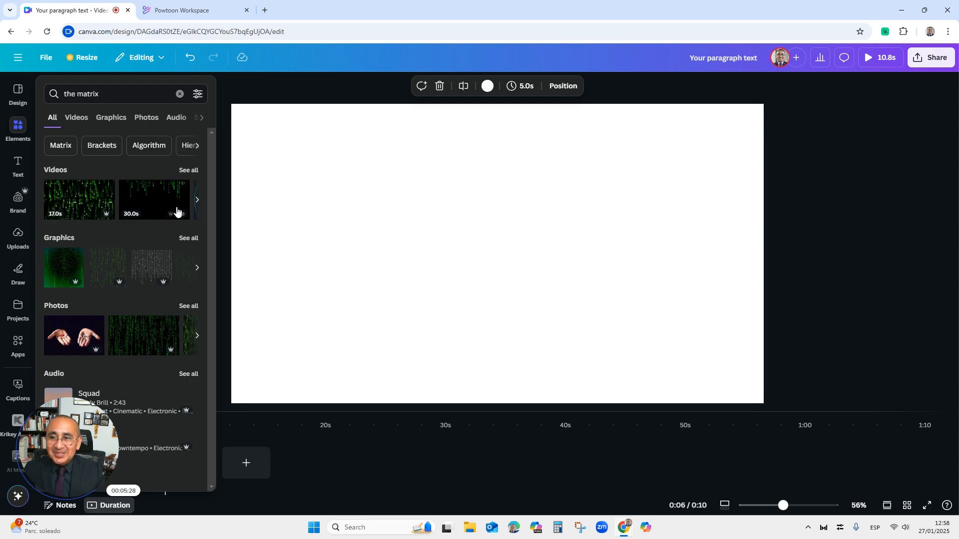
left_click(156, 207)
left_click_drag(417, 162, 405, 149)
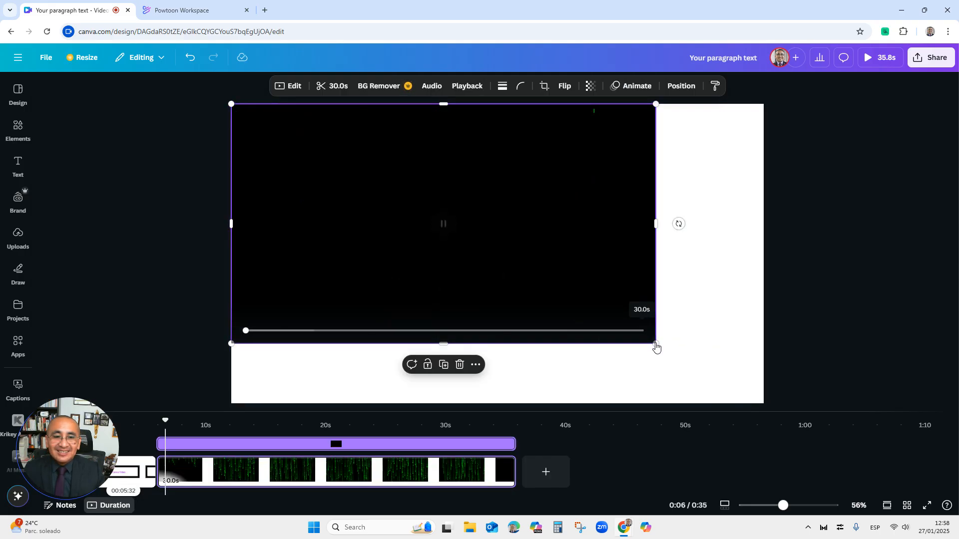
left_click_drag(656, 345, 764, 399)
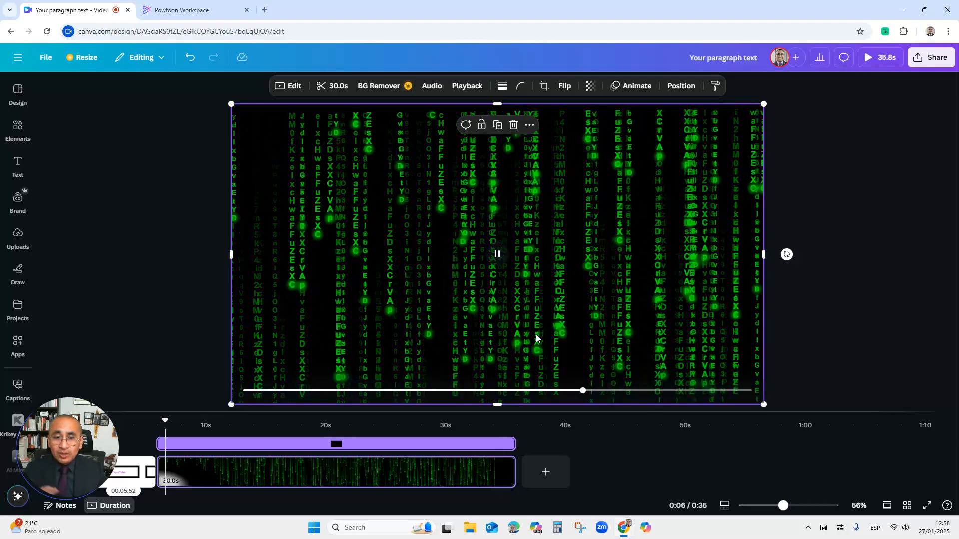
Trim the Matrix video to 14.1 s on the timeline and play the video preview
left_click_drag(514, 445, 325, 444)
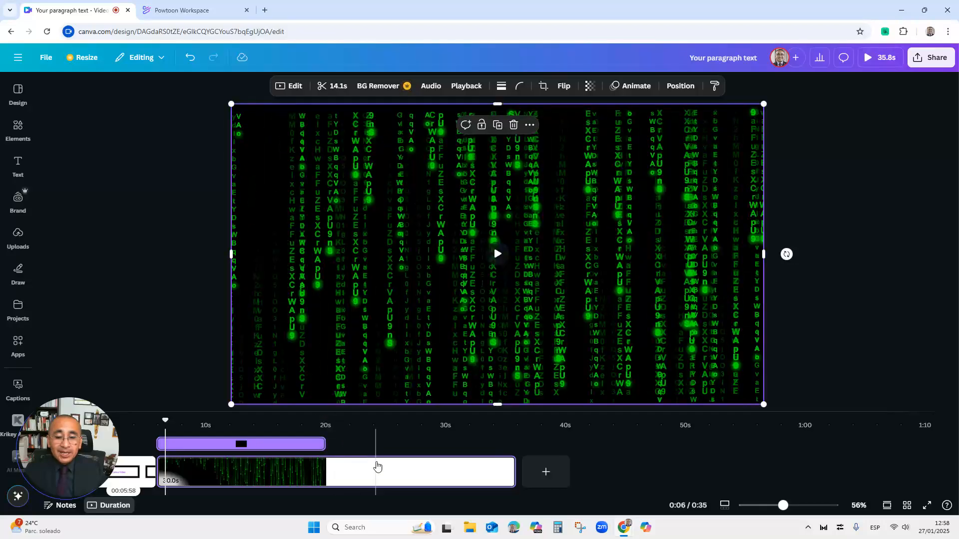
mouse_move(66, 480)
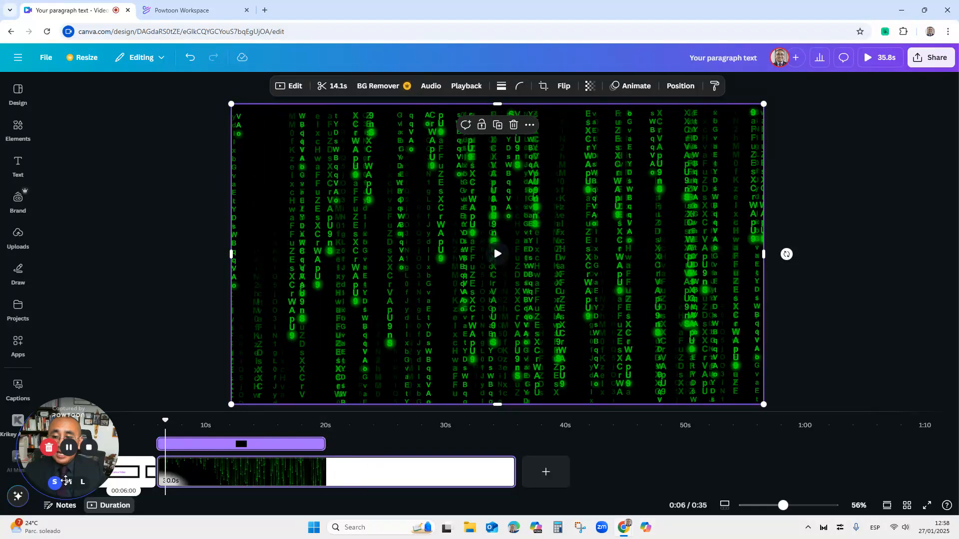
left_click_drag(90, 425, 151, 331)
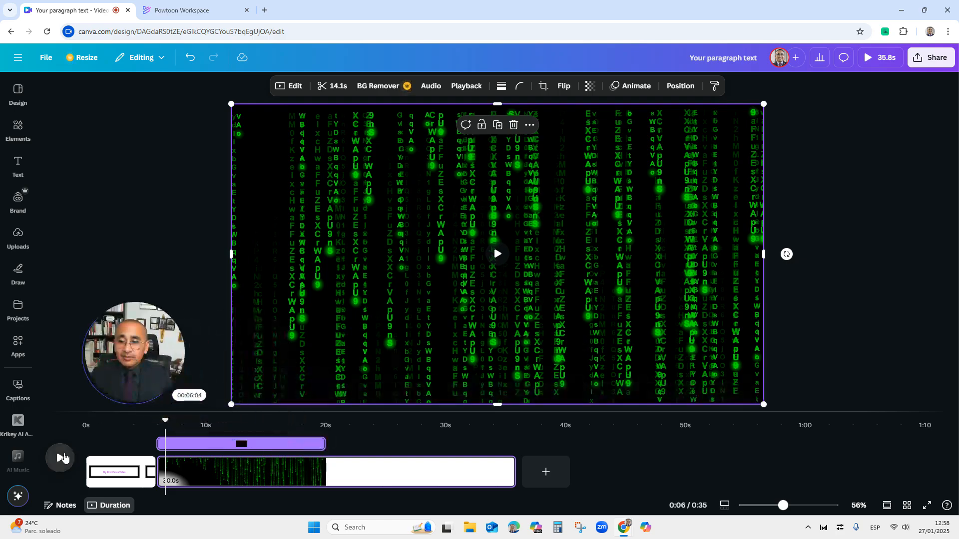
left_click(60, 459)
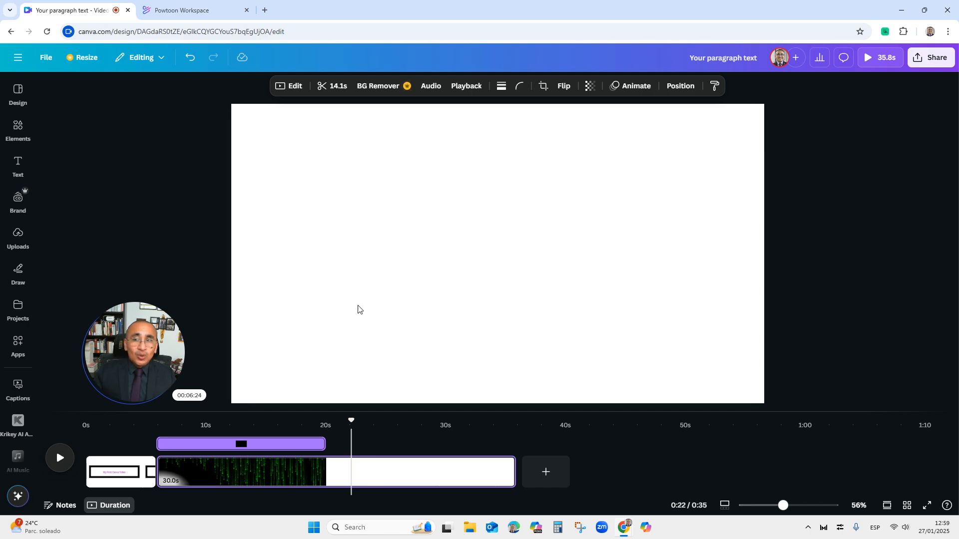
Search the elements library for victorious
left_click(18, 129)
left_click(114, 89)
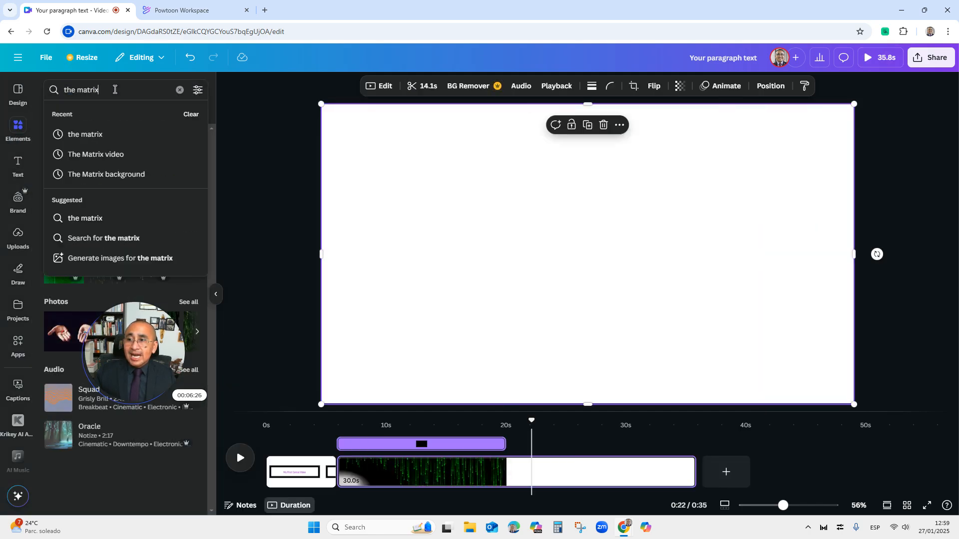
left_click_drag(114, 89, 46, 91)
left_click(179, 90)
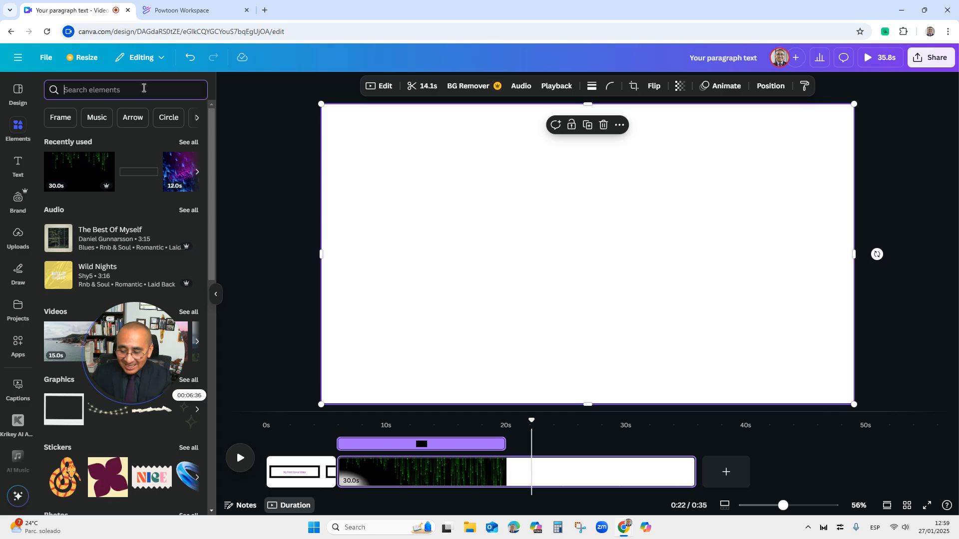
type("vis")
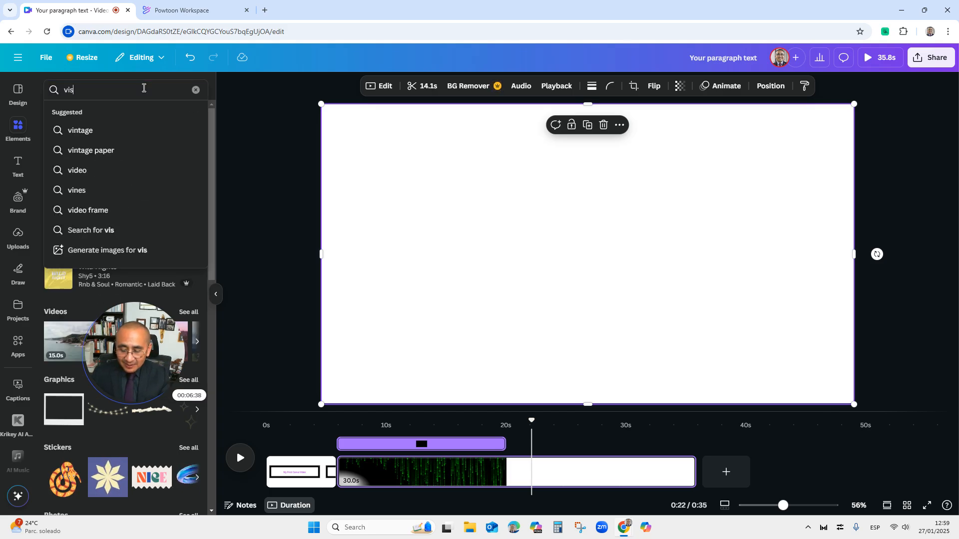
type("torious")
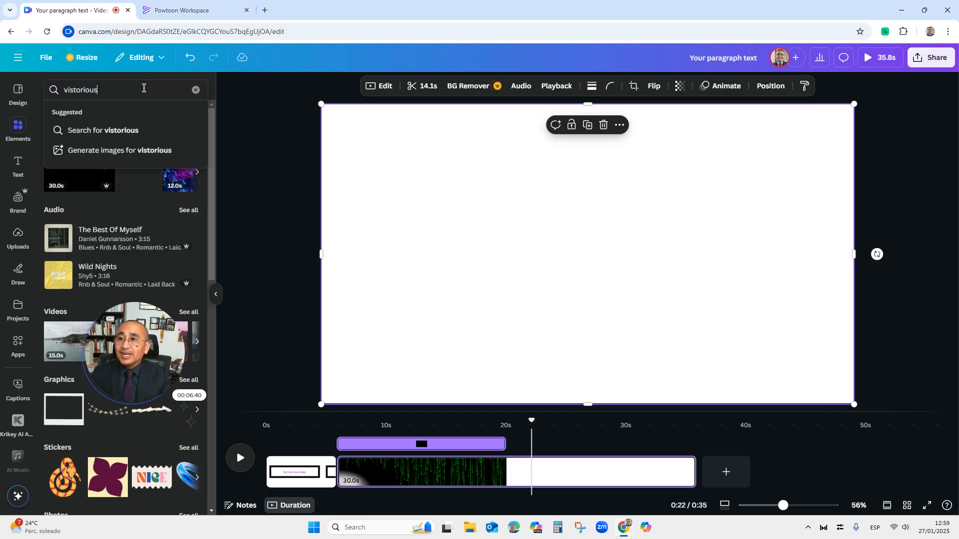
key("BackSpace")
key("BackSpace")
key("BackSpace")
key("BackSpace")
key("BackSpace")
key("BackSpace")
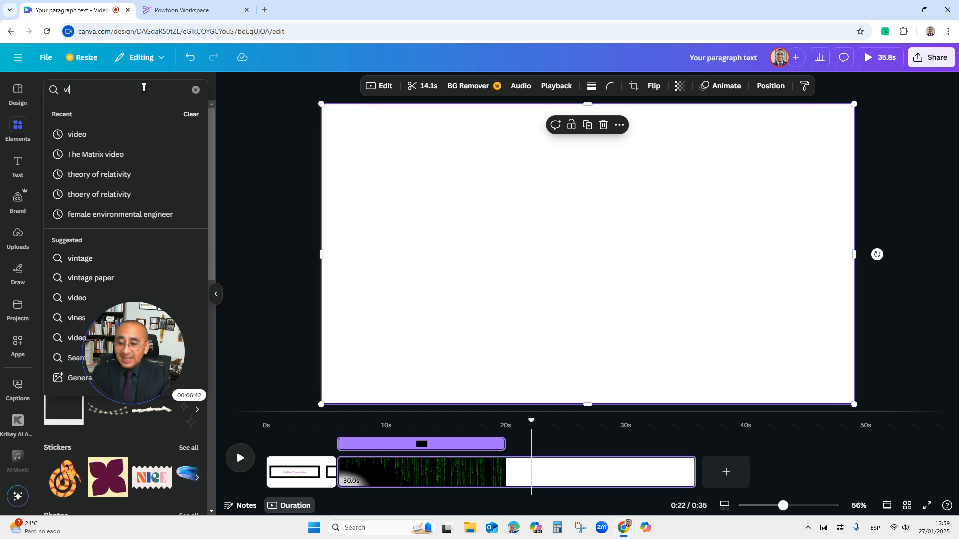
type("ctorious")
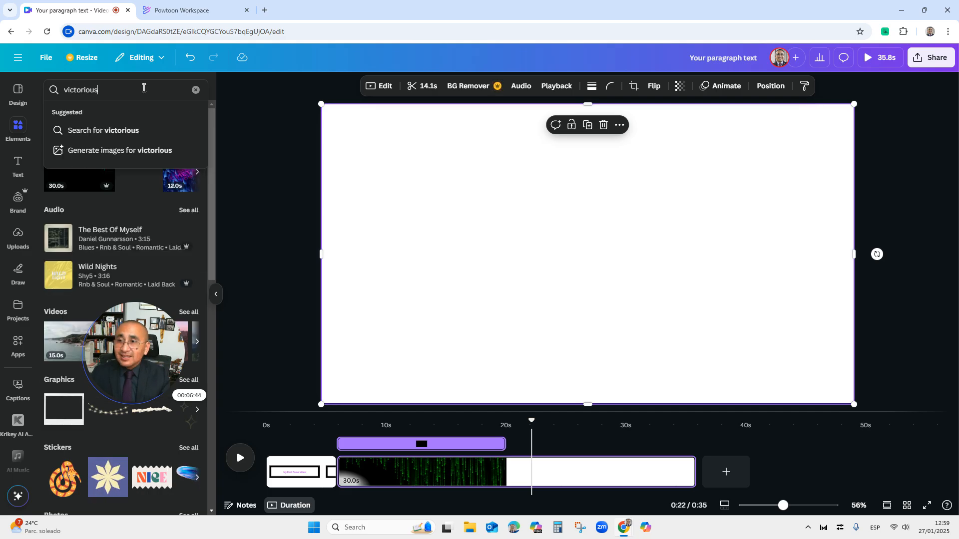
key("Return")
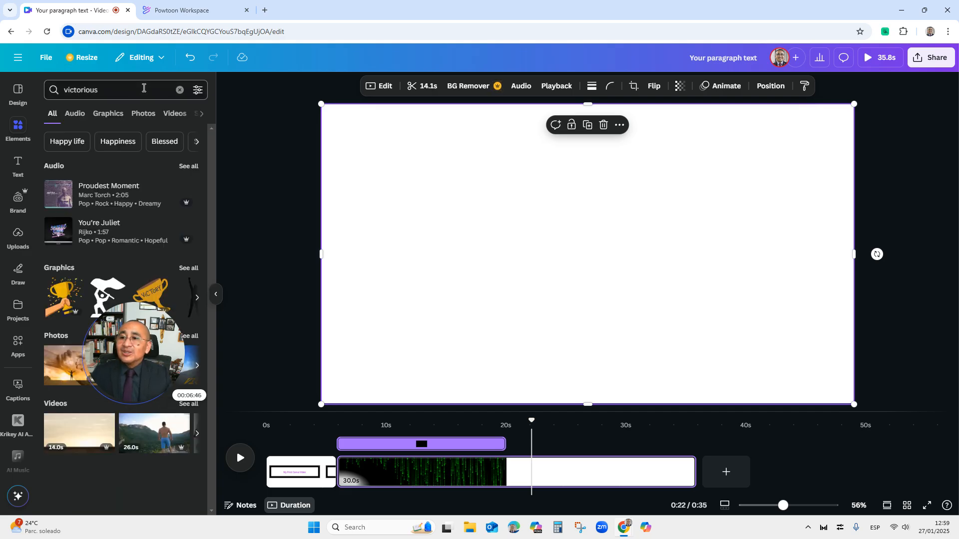
Add the VICTORY trophy graphic from the graphics results, enlarge it and move it to the page's left half
left_click_drag(138, 332, 143, 442)
left_click(188, 268)
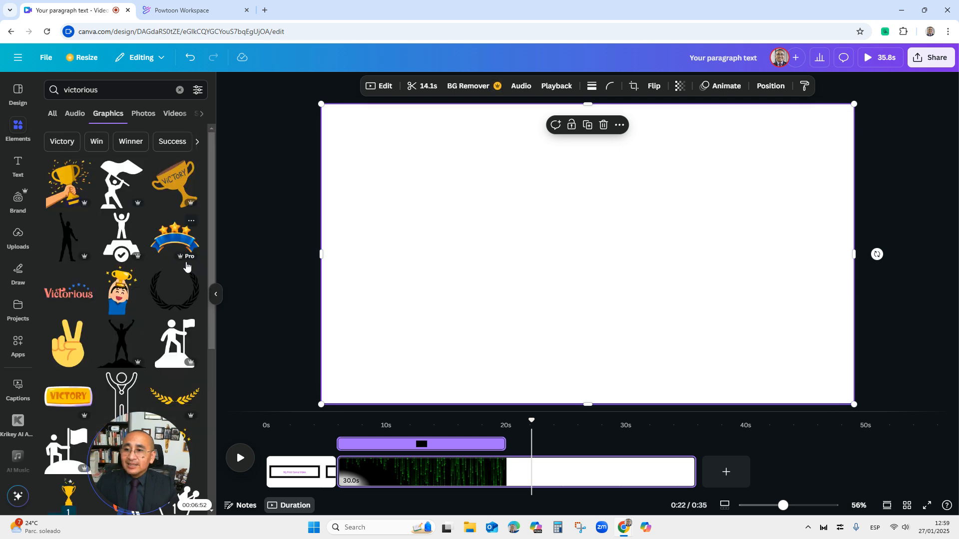
left_click(166, 190)
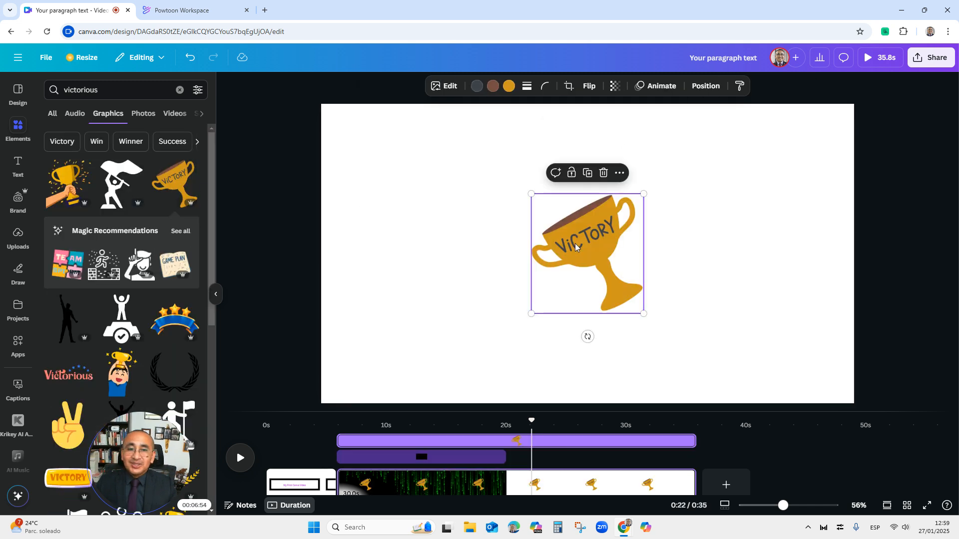
left_click_drag(531, 194, 480, 159)
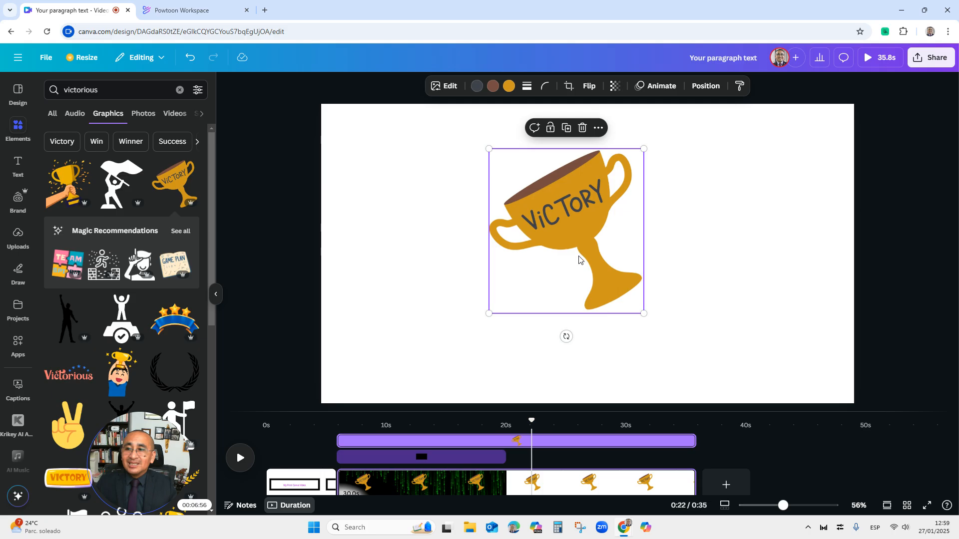
left_click_drag(643, 313, 688, 359)
left_click_drag(636, 261, 512, 258)
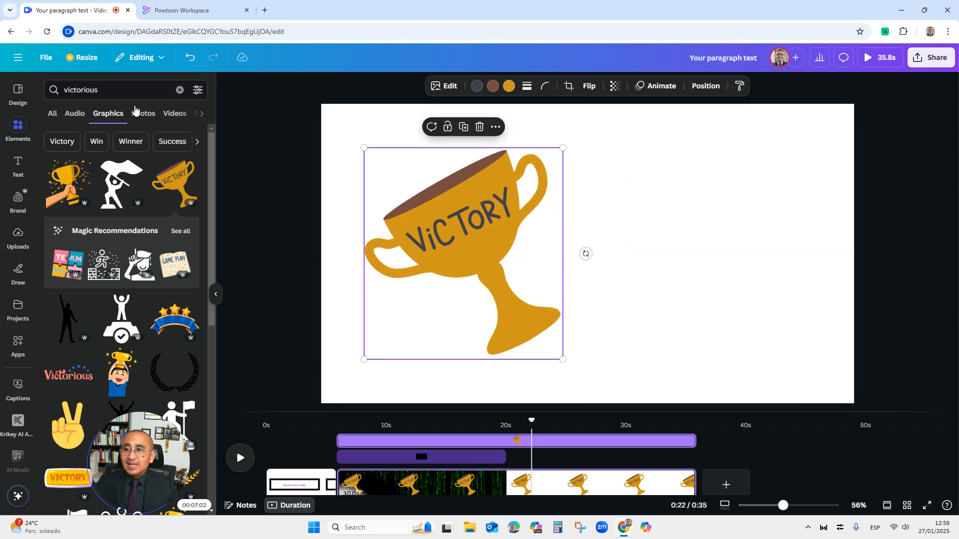
Add the 14-second video of a person raising both arms, shrink it and place it right of the trophy
left_click(142, 114)
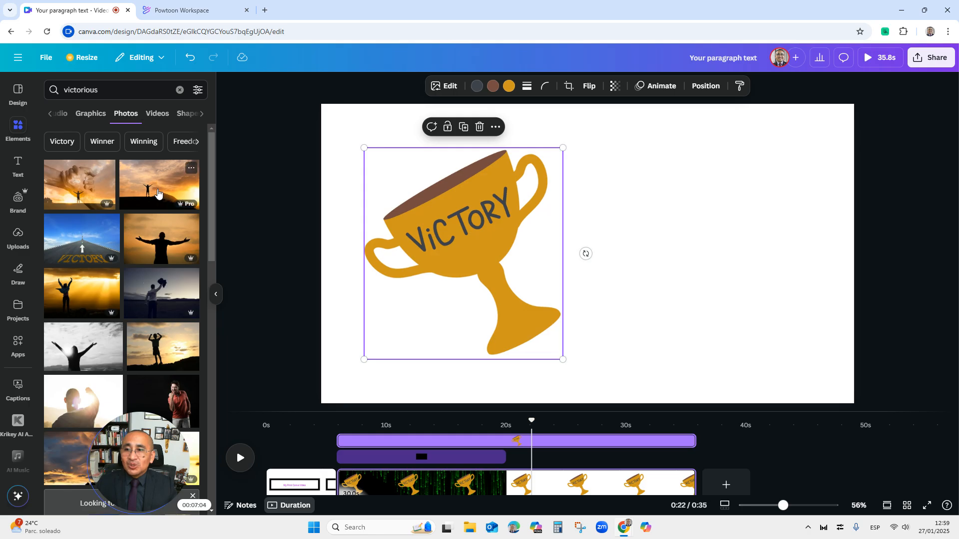
left_click(158, 120)
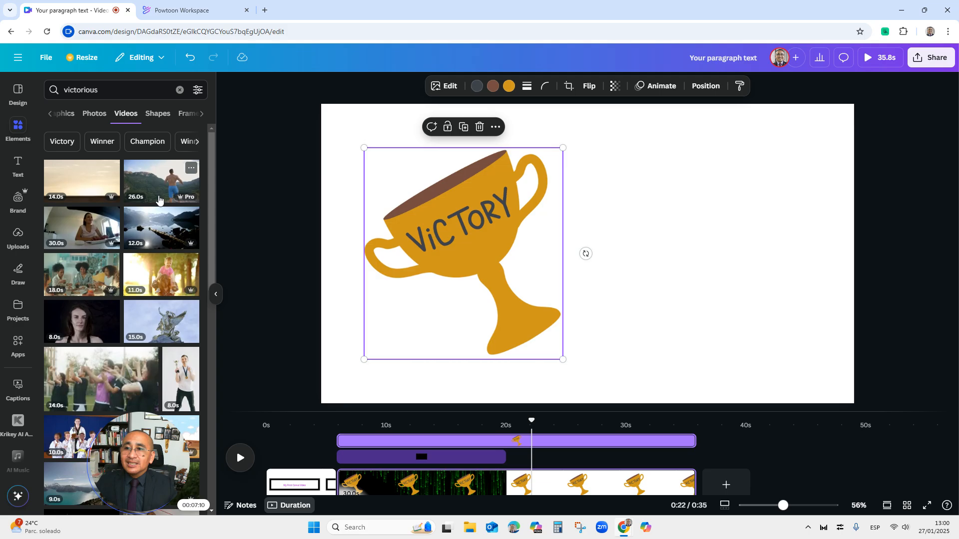
left_click(77, 184)
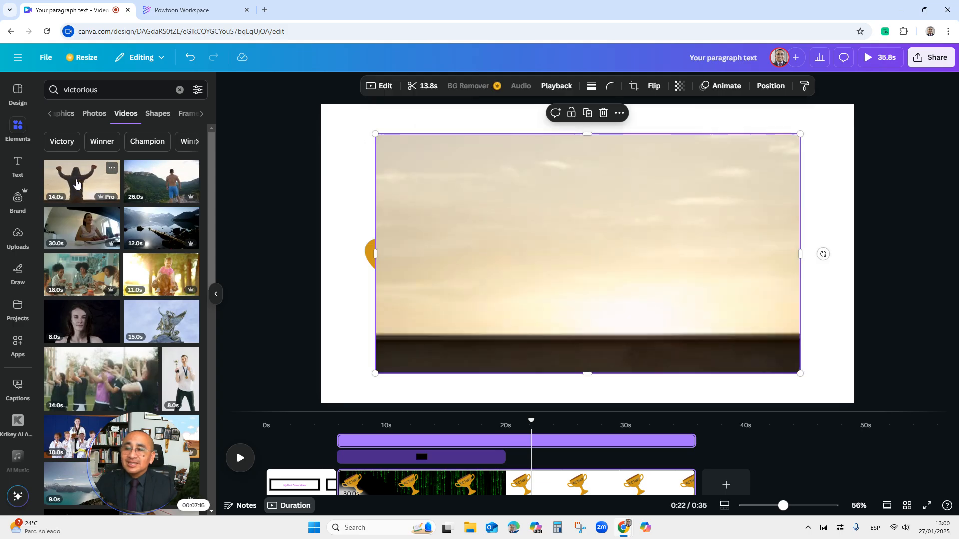
left_click_drag(375, 134, 582, 253)
left_click_drag(665, 268, 671, 205)
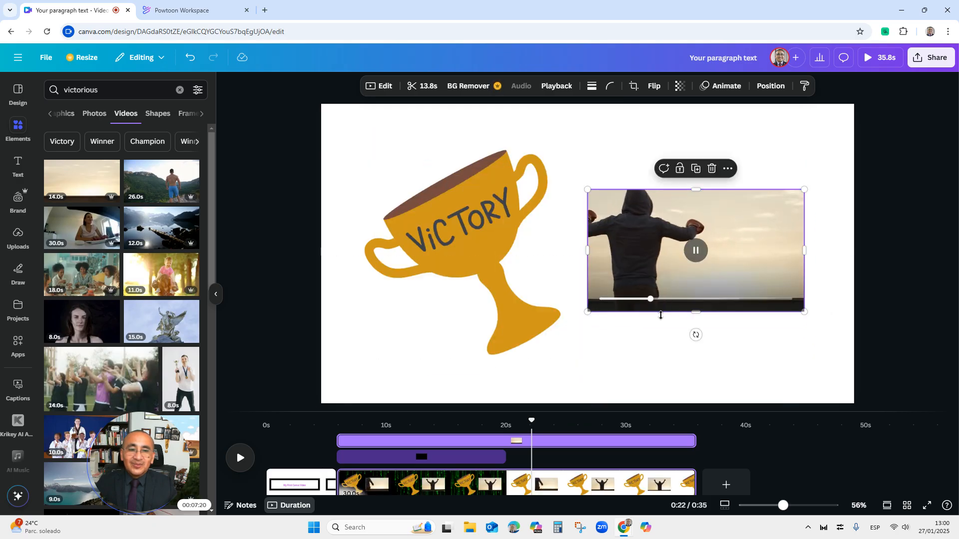
Move the trophy graphic and the victory video slightly lower on the page
left_click(125, 90)
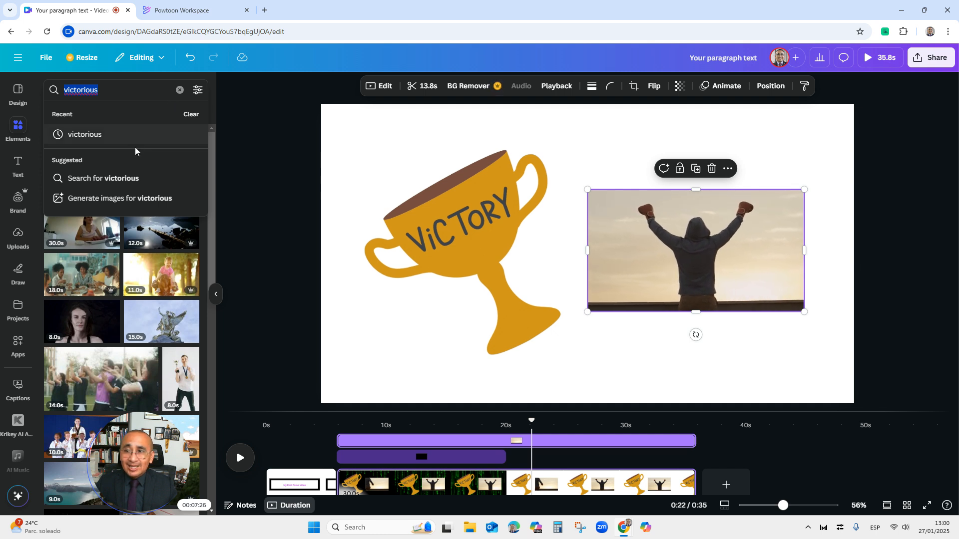
left_click(619, 367)
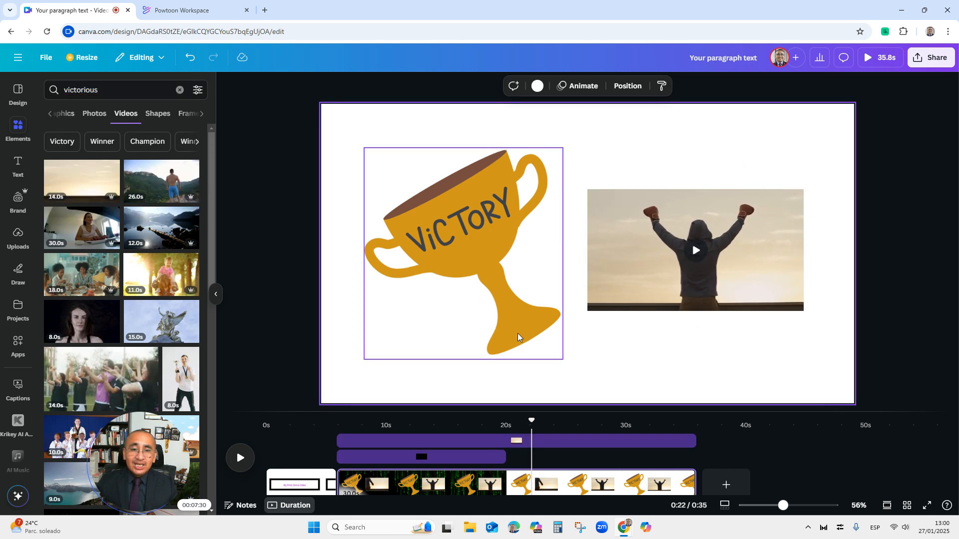
left_click_drag(512, 263, 513, 282)
left_click(686, 270)
left_click_drag(686, 273, 685, 280)
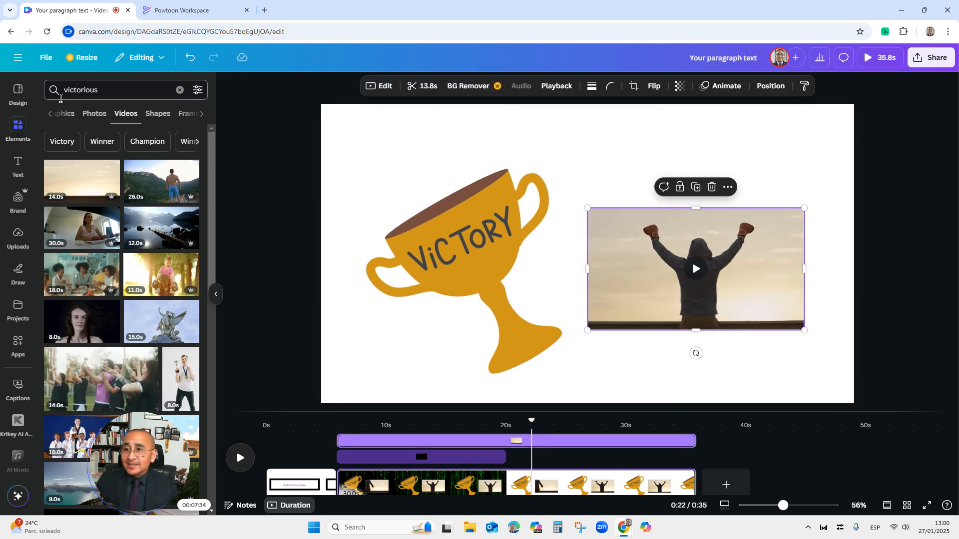
left_click(180, 91)
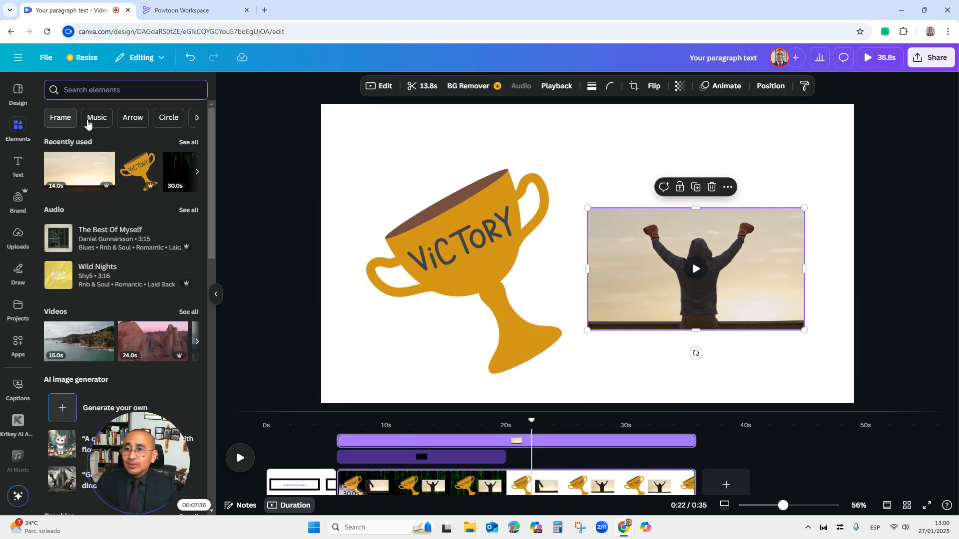
left_click(18, 164)
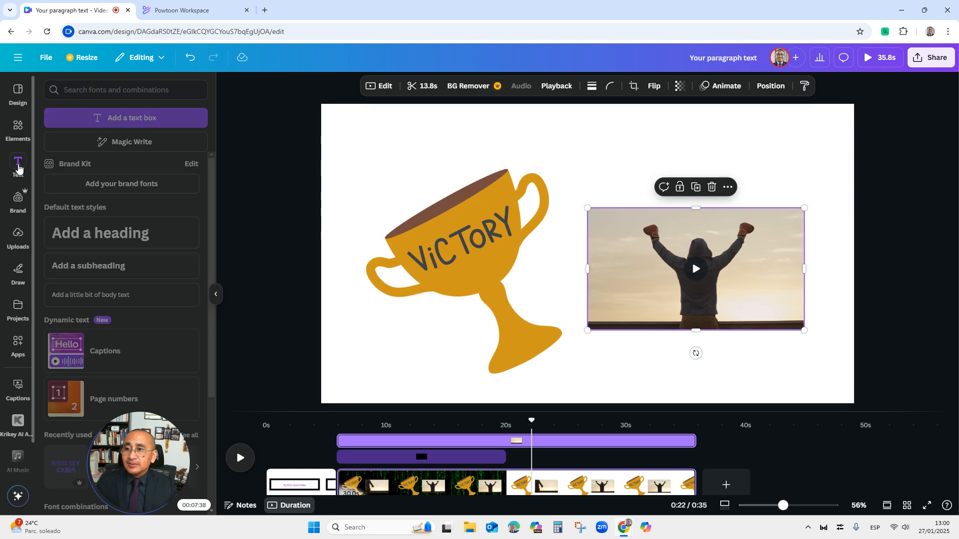
left_click(129, 144)
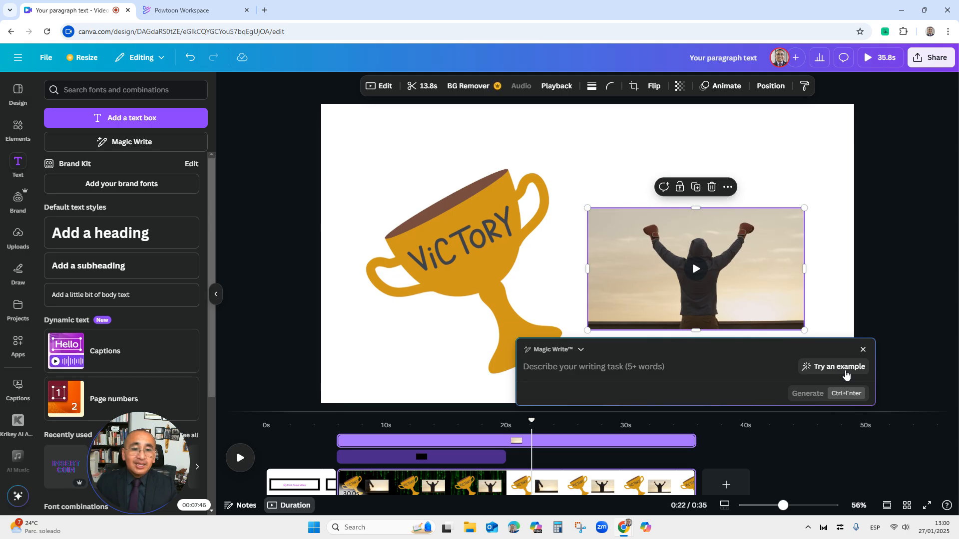
left_click(862, 350)
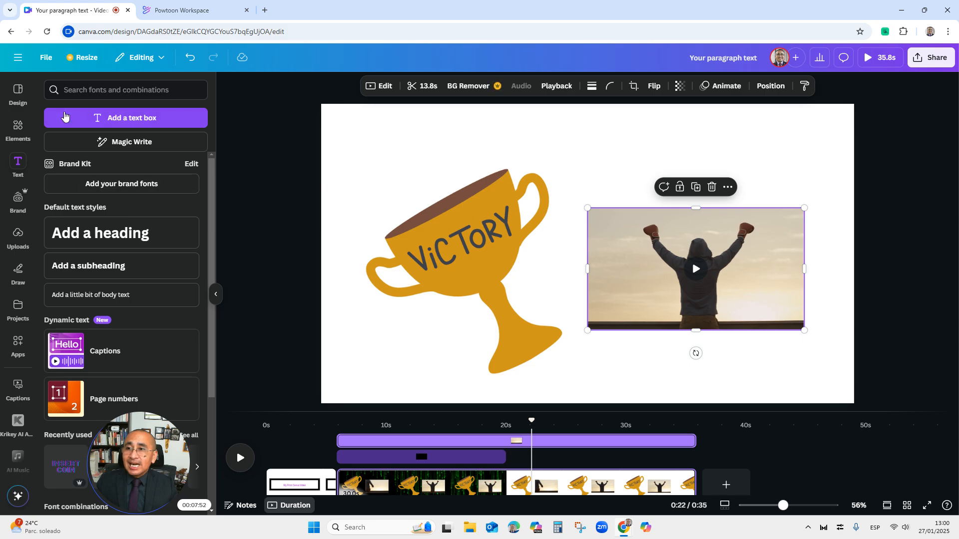
Search the elements library for rectangle
left_click(98, 89)
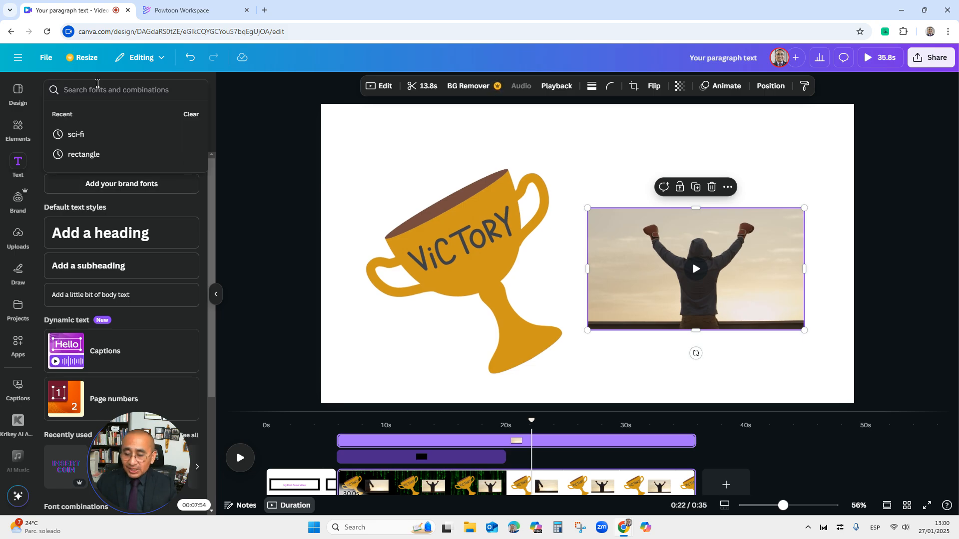
left_click(18, 128)
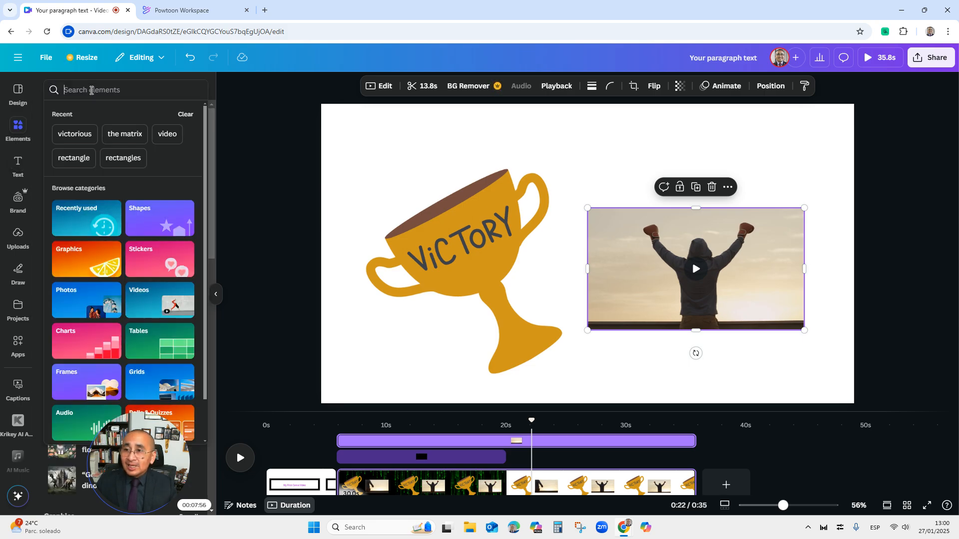
left_click(92, 84)
type("rectangle")
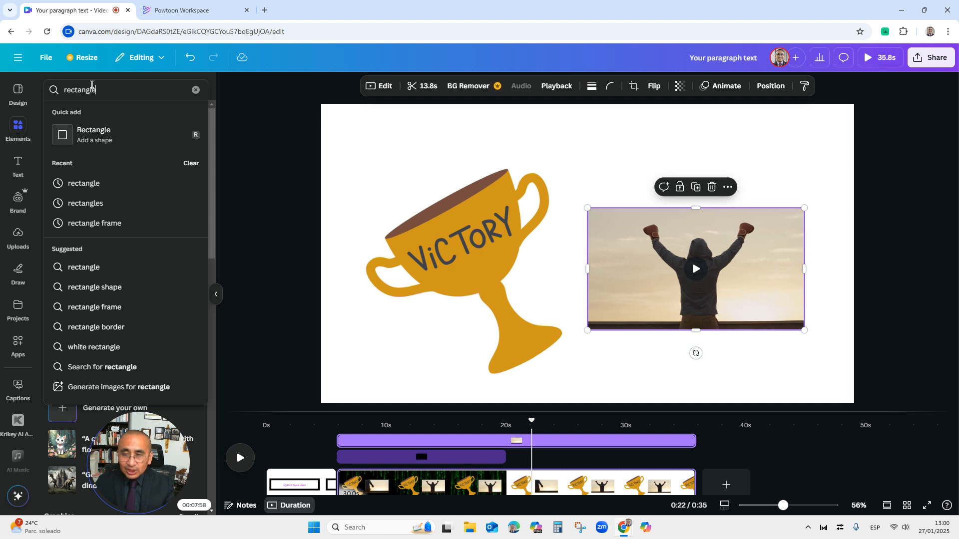
key("Return")
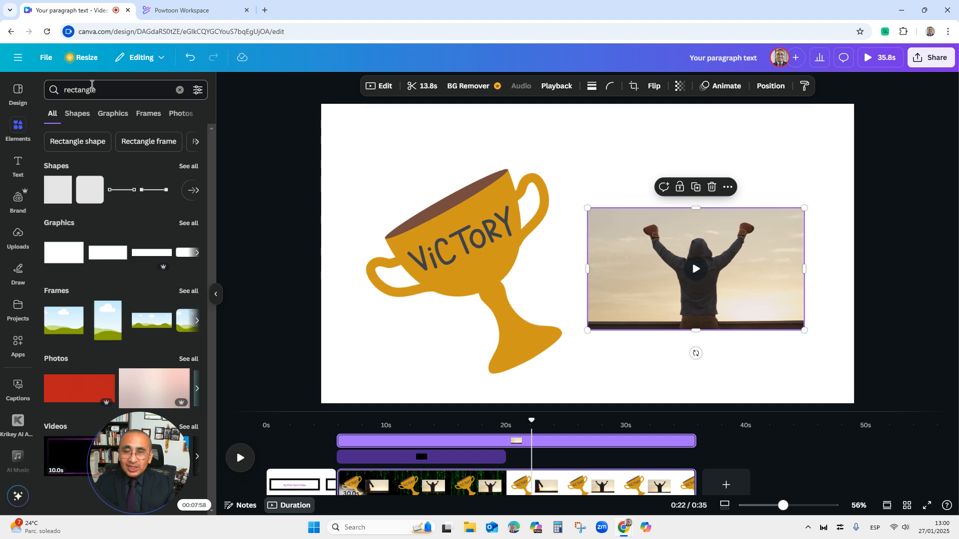
Add a red rectangle outline graphic, move it to the top centre of the page and shrink it into a banner frame
left_click(190, 223)
scroll(99, 272, "down", 2)
scroll(99, 273, "down", 10)
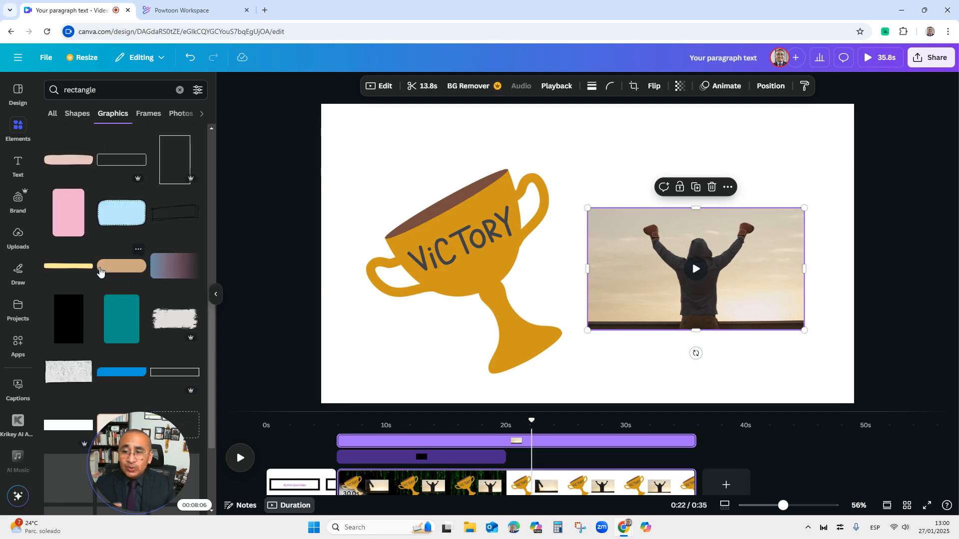
scroll(100, 272, "down", 8)
scroll(100, 272, "down", 3)
left_click(174, 192)
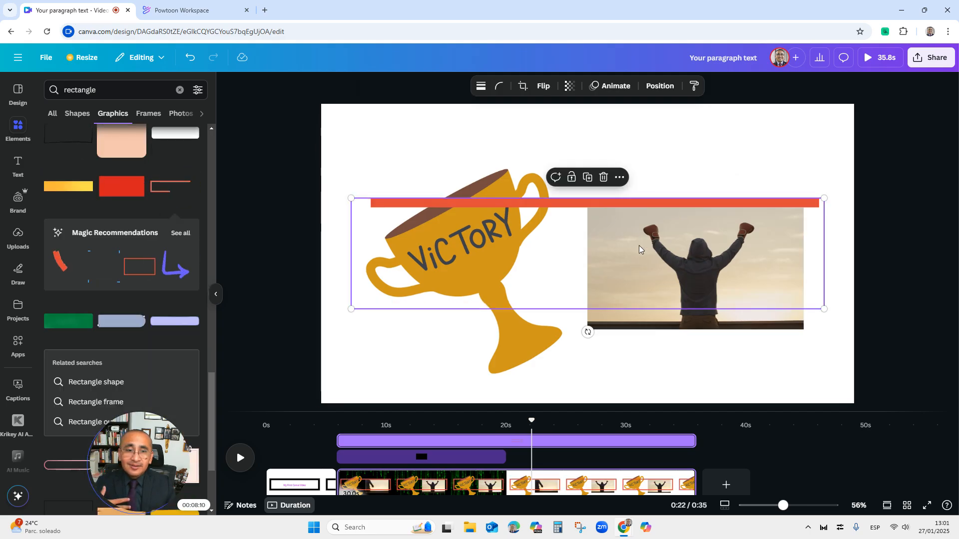
left_click_drag(552, 202, 551, 124)
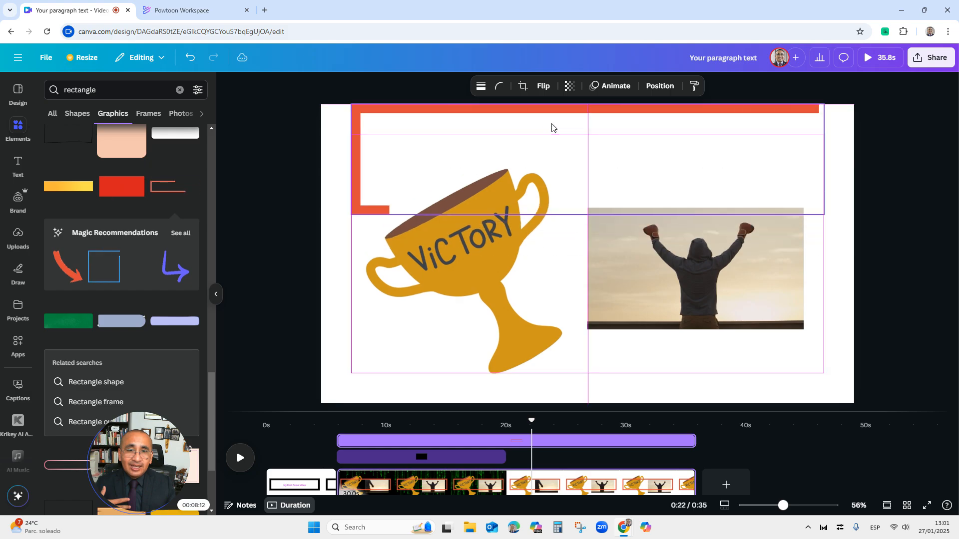
left_click_drag(823, 213, 622, 135)
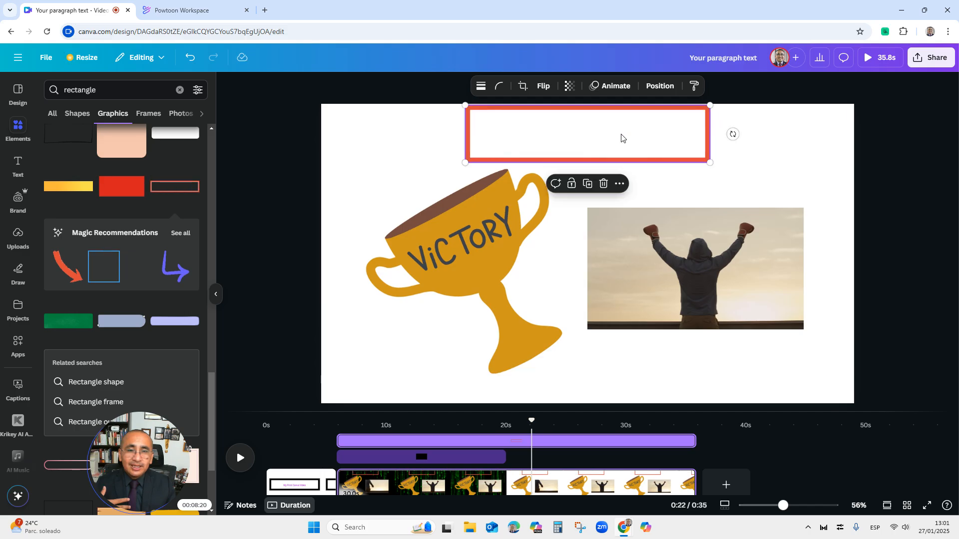
Add a heading to the page and enter the text Success
left_click(18, 162)
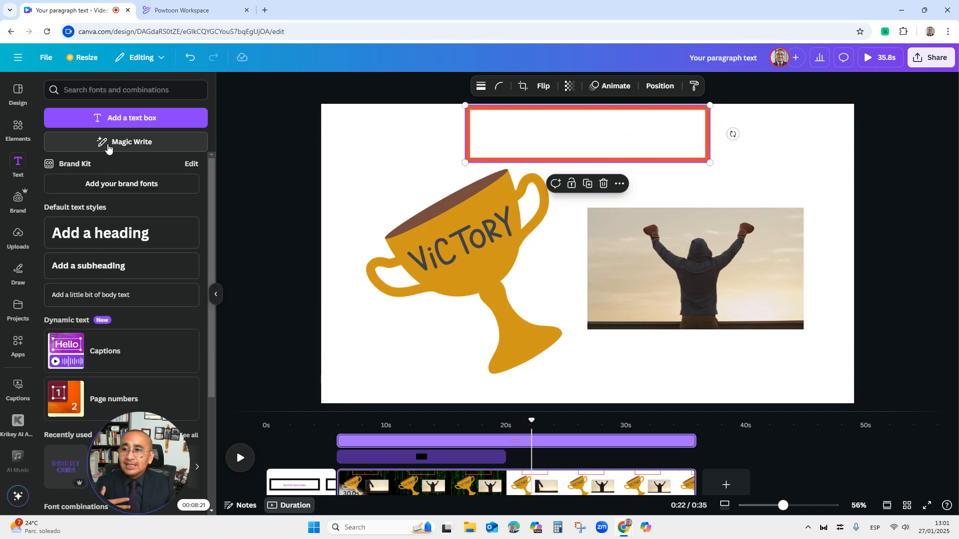
left_click(122, 245)
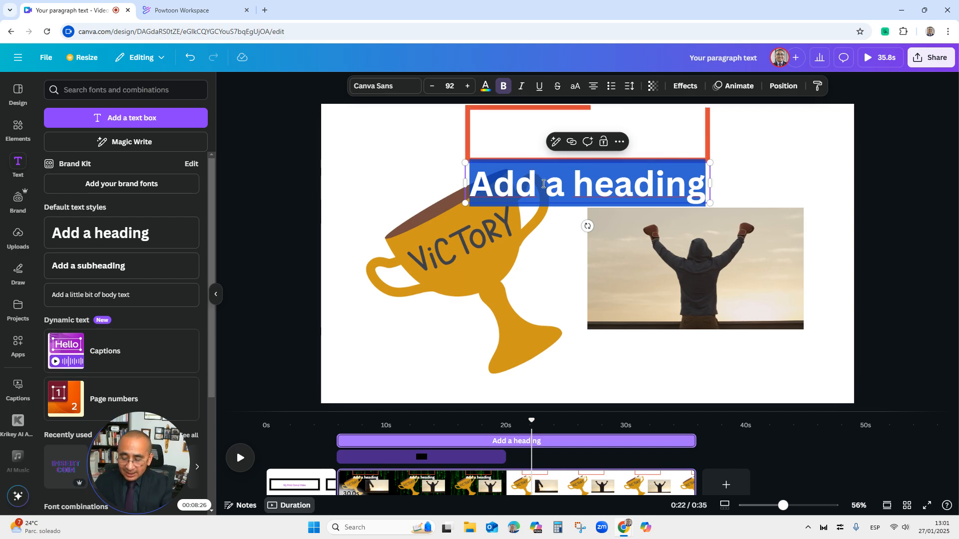
type("Succee")
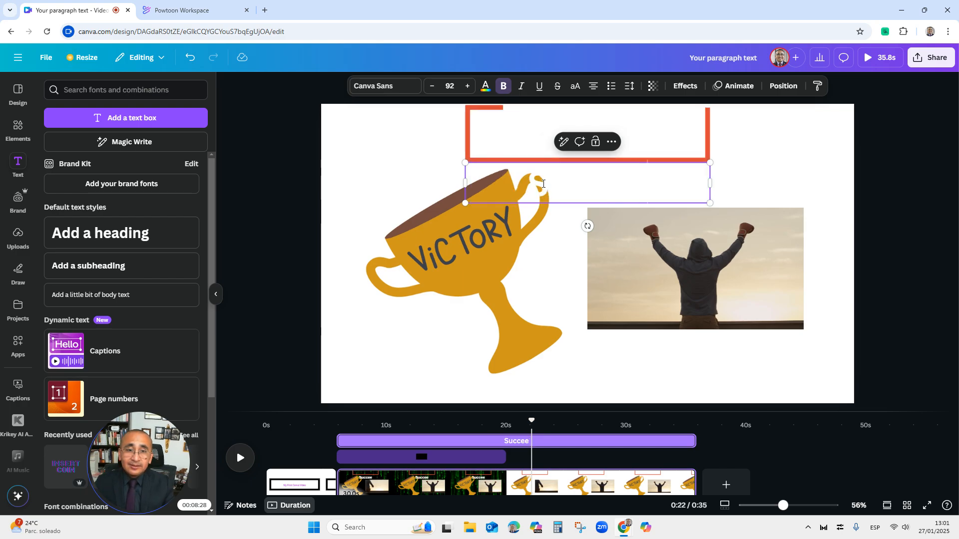
double_click(552, 183)
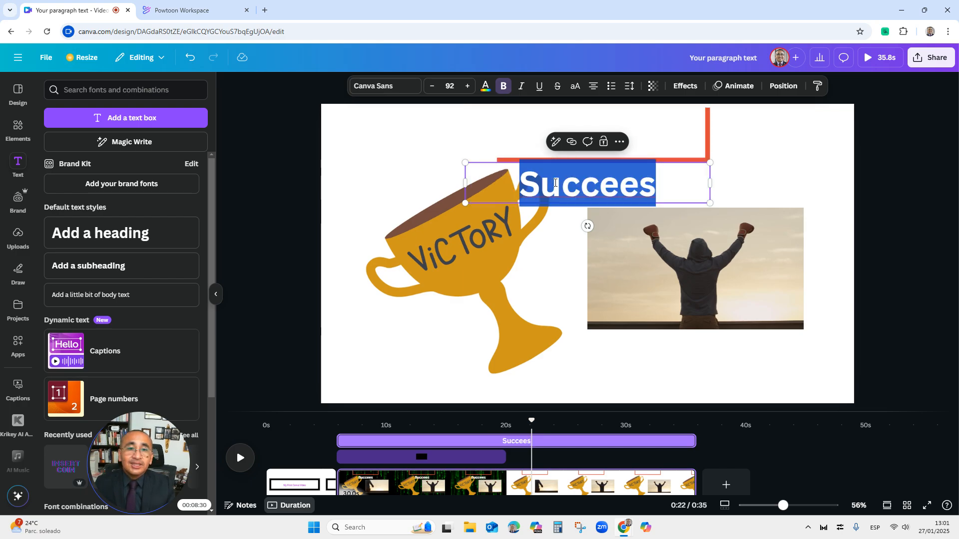
left_click(643, 179)
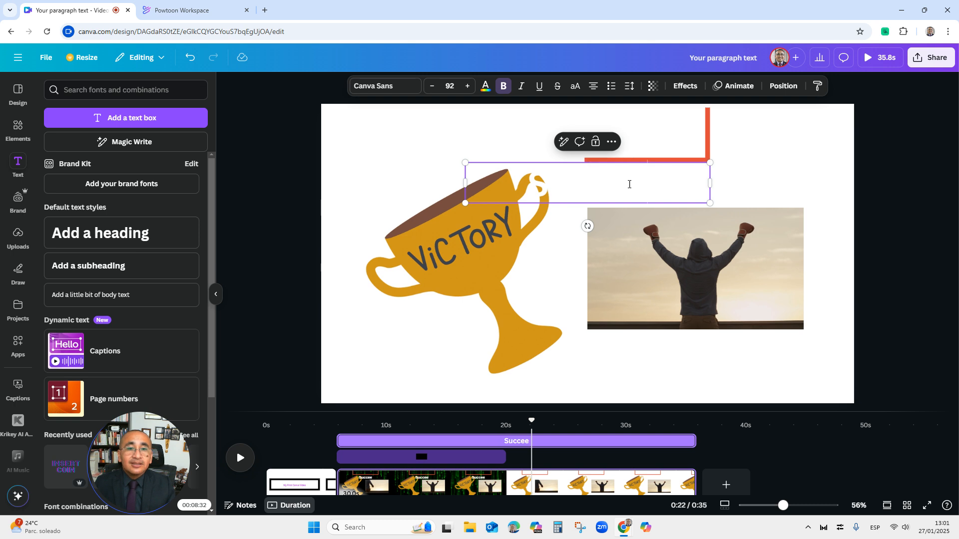
double_click(613, 192)
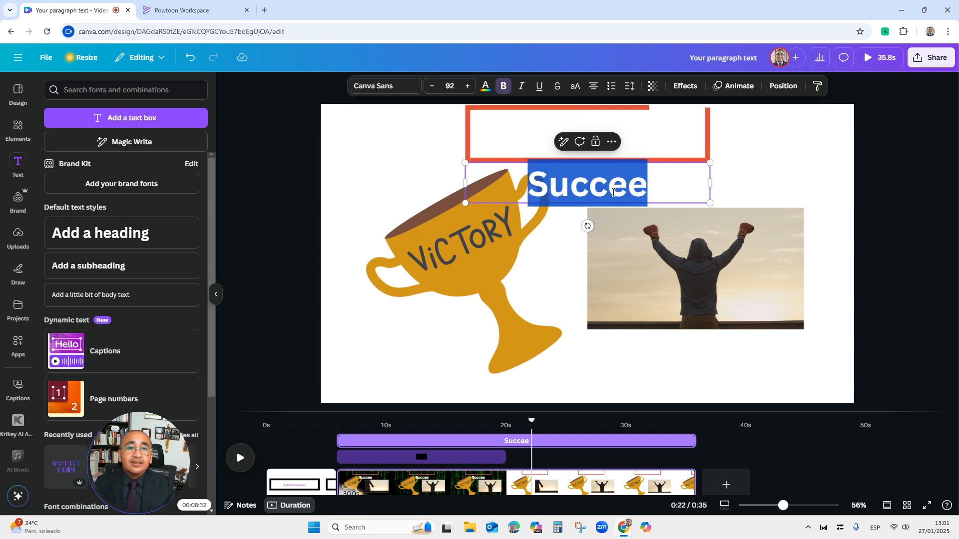
left_click(648, 184)
double_click(647, 184)
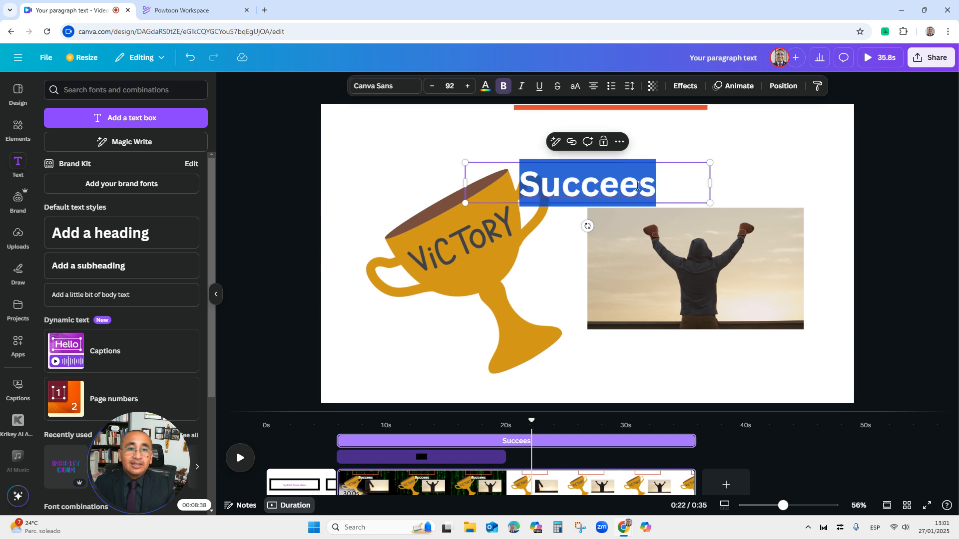
left_click(628, 186)
key("BackSpace")
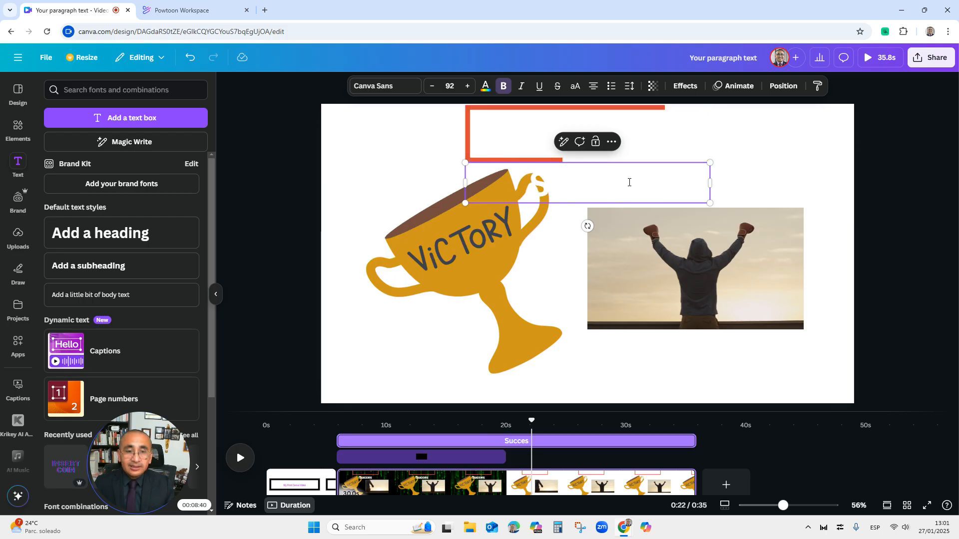
left_click_drag(659, 182, 459, 198)
left_click(650, 185)
type("s")
left_click_drag(649, 184, 470, 194)
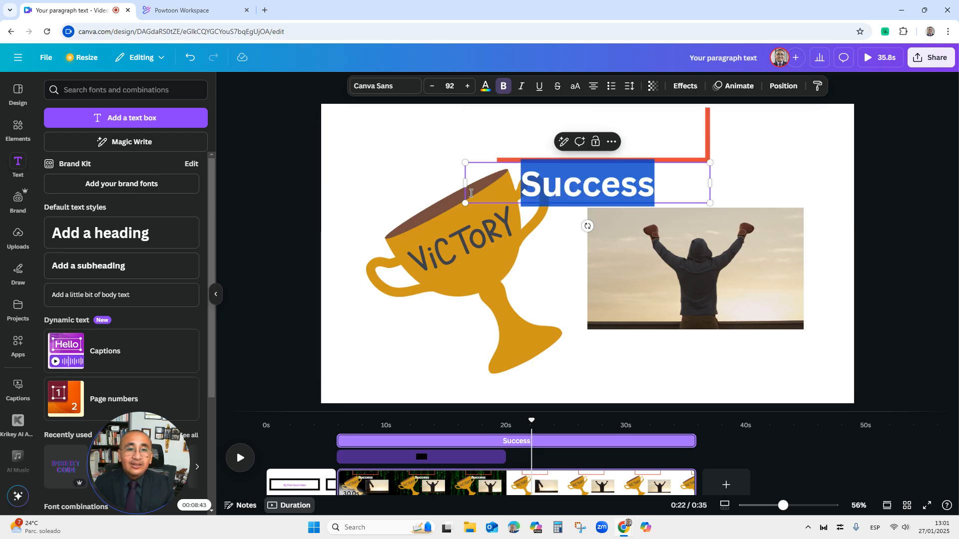
Color the Success heading black and move it inside the red rectangle frame at the top
left_click(485, 87)
left_click(58, 297)
left_click(847, 169)
left_click_drag(616, 183, 613, 135)
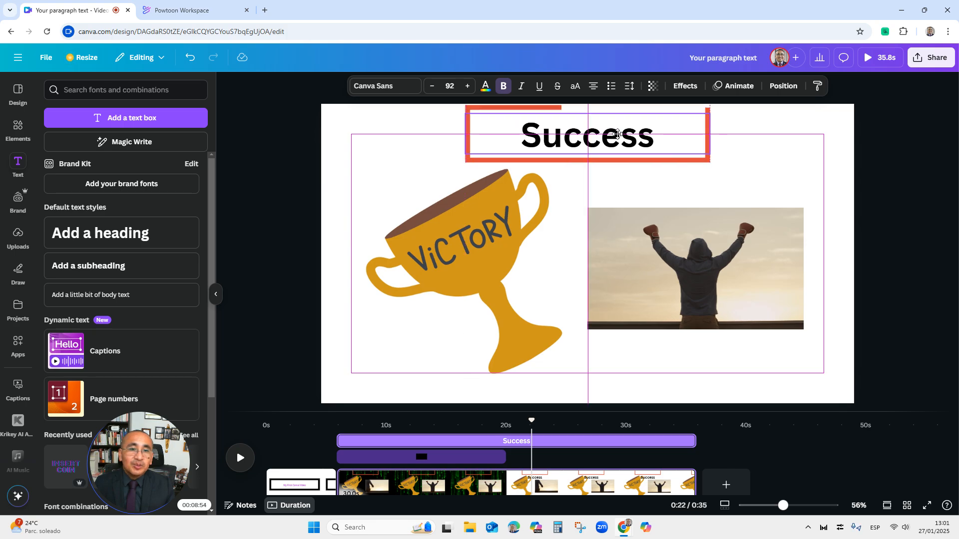
left_click_drag(618, 134, 617, 134)
left_click(820, 181)
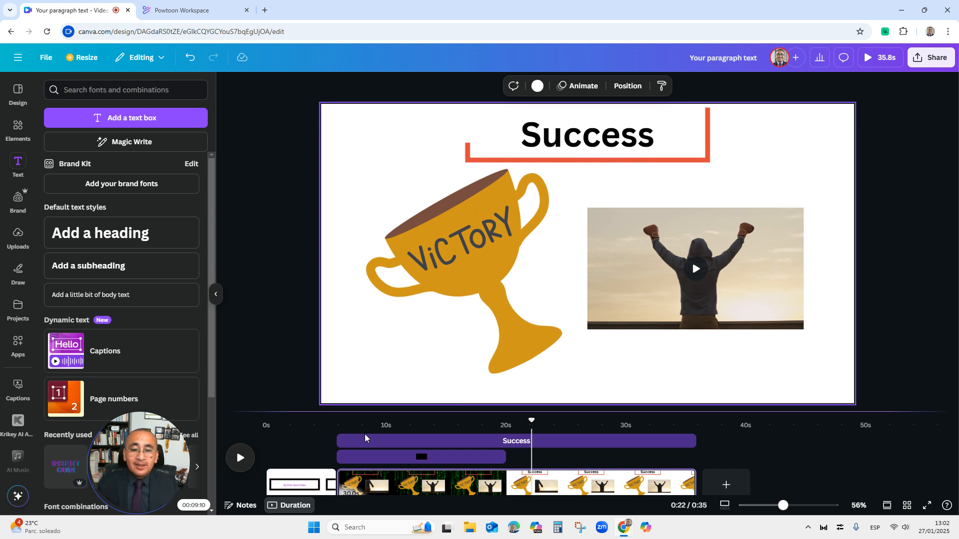
Shift the rectangle frame and Success heading layers on the timeline so they start at 20 s
left_click(351, 463)
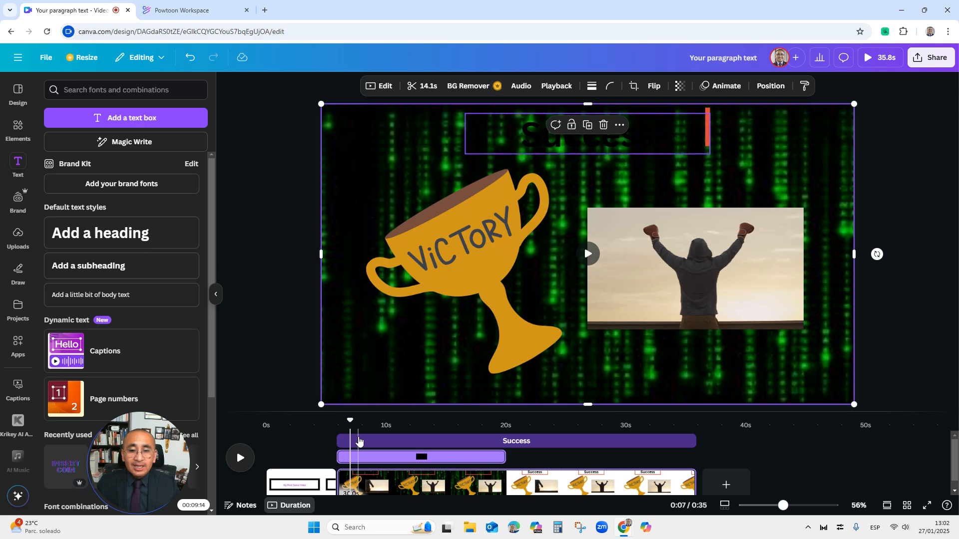
left_click(360, 441)
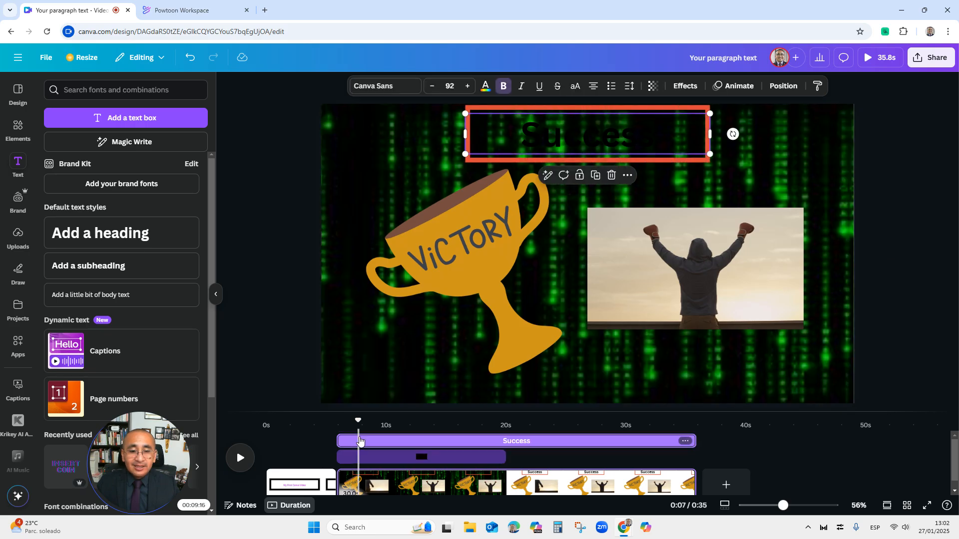
left_click(666, 159)
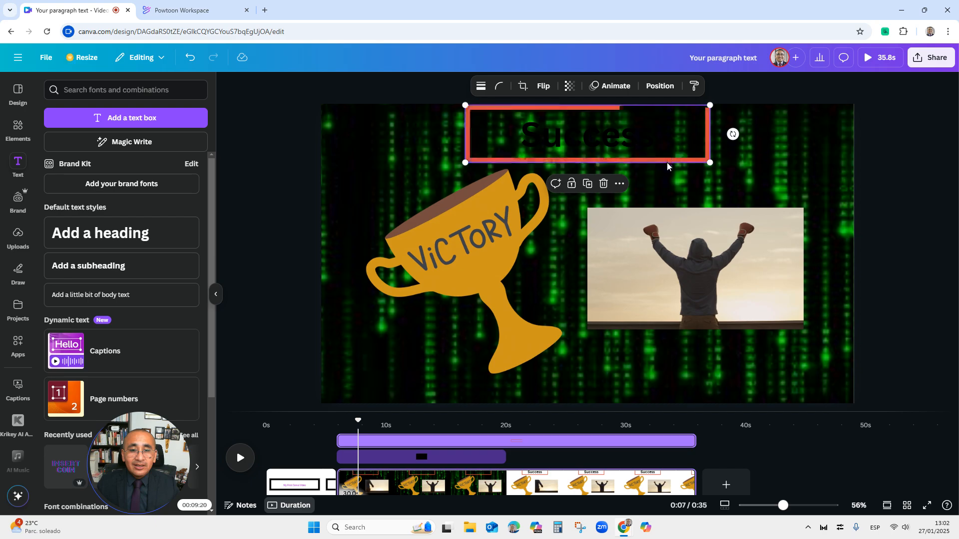
left_click_drag(341, 441, 514, 439)
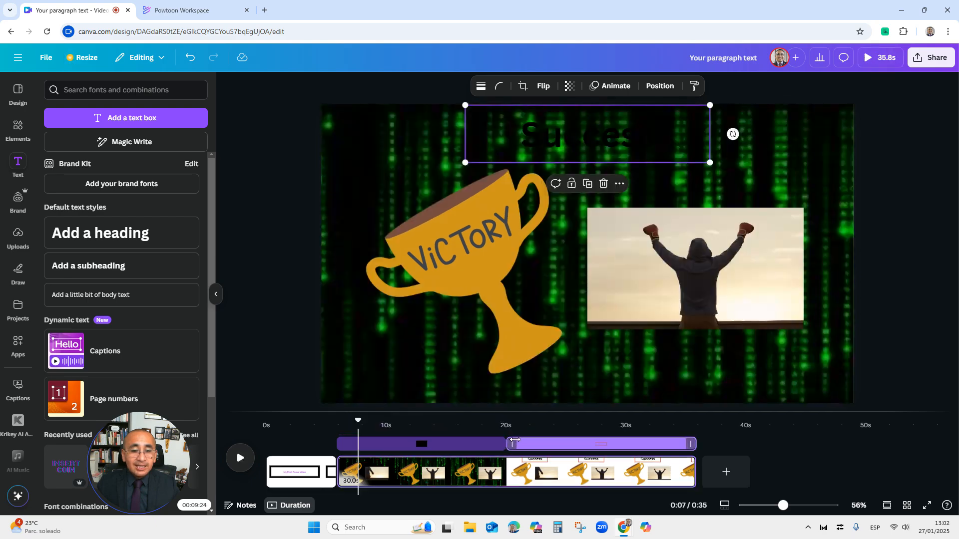
left_click(528, 132)
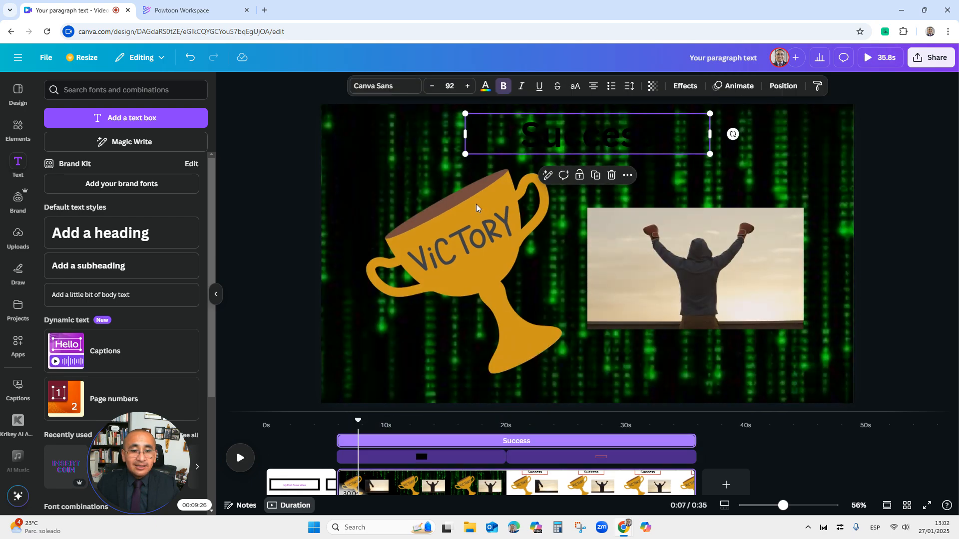
left_click_drag(340, 441, 508, 432)
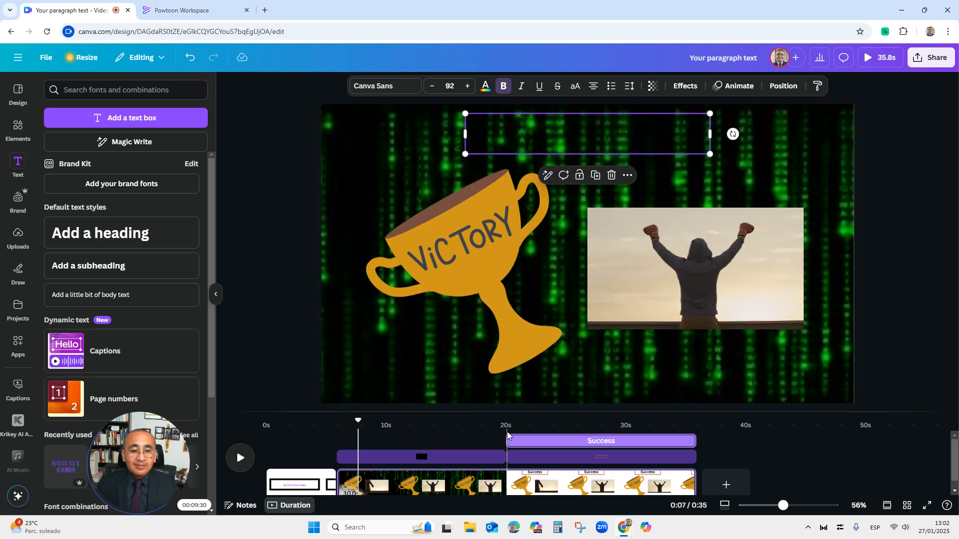
Play back the video to preview the layer timing
left_click(302, 472)
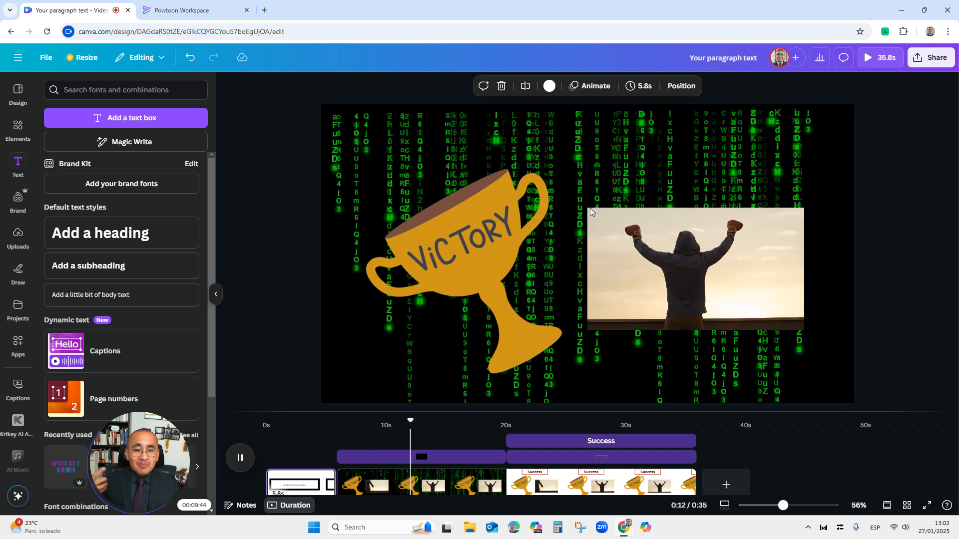
left_click(232, 459)
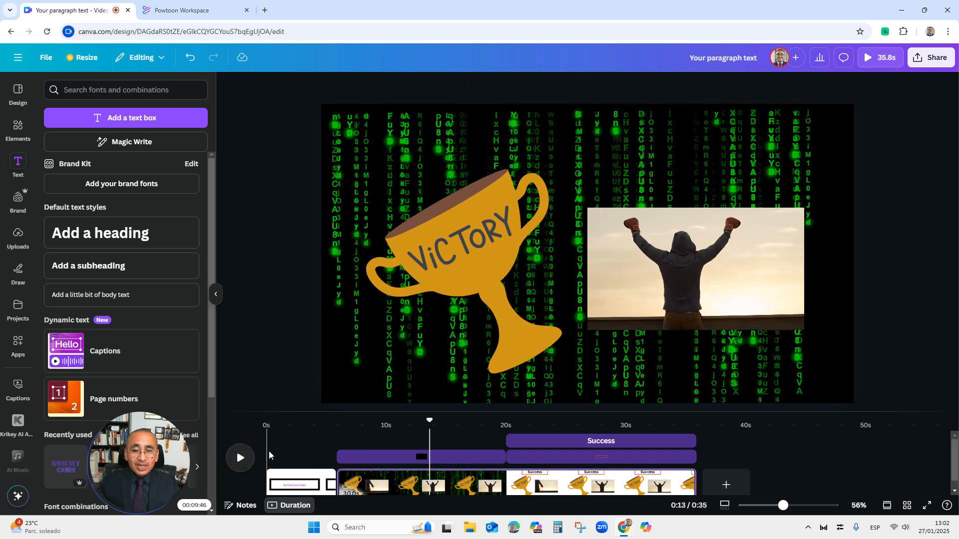
Shift the trophy graphic and victory video layers on the timeline so they start at 20 s
left_click(460, 269)
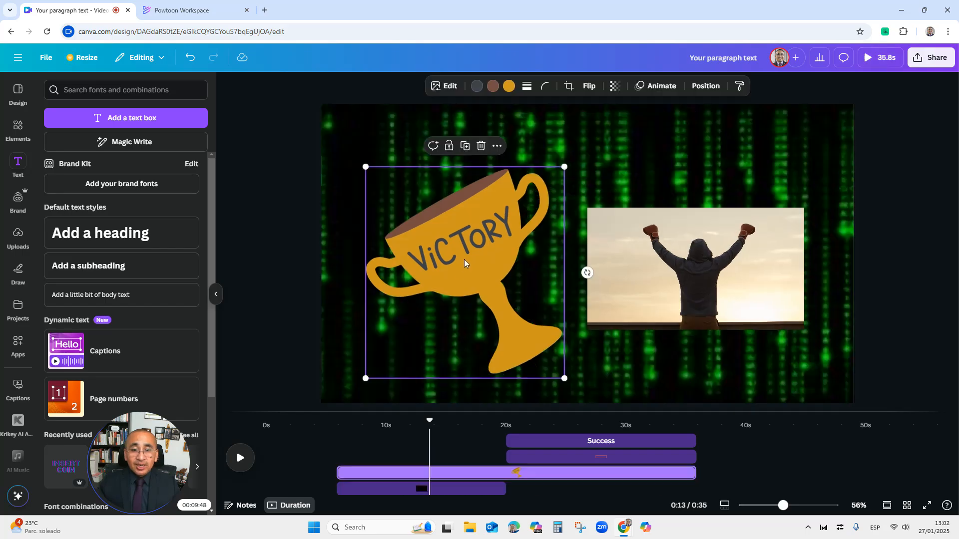
left_click(654, 257)
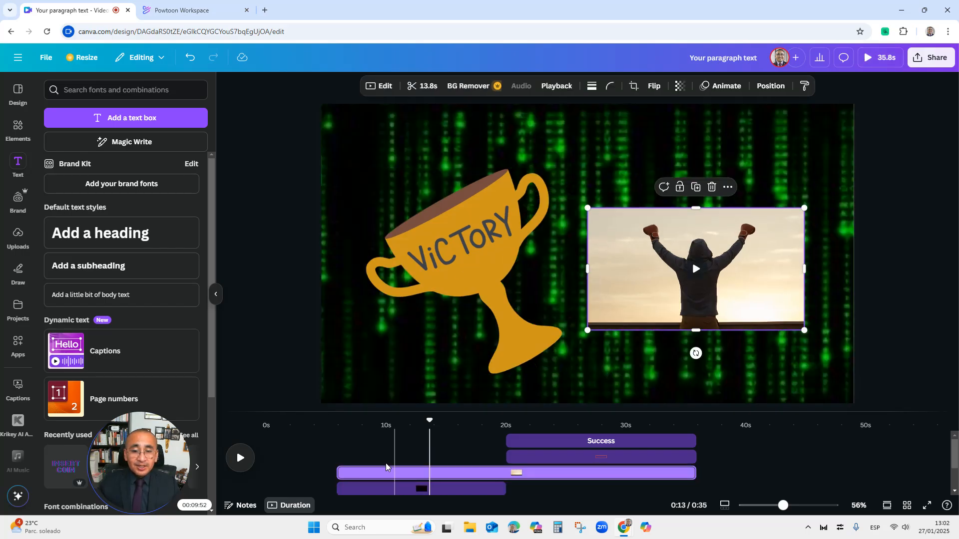
left_click(385, 490)
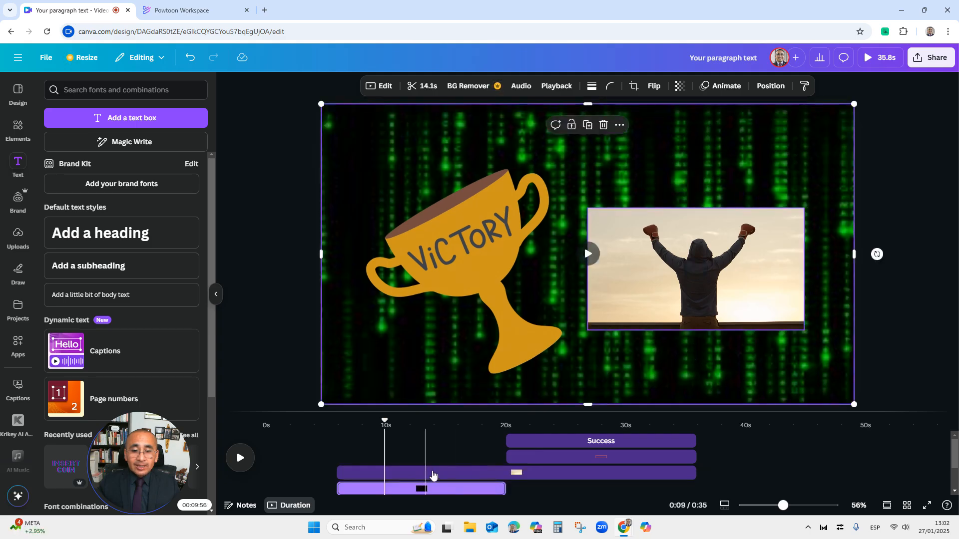
left_click(362, 473)
left_click_drag(341, 473, 508, 459)
left_click(660, 222)
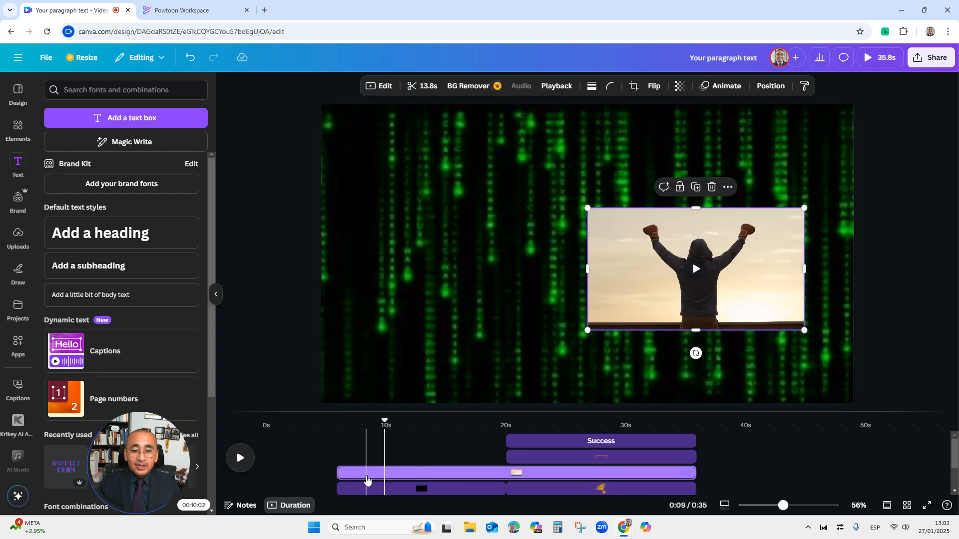
left_click_drag(339, 472, 507, 472)
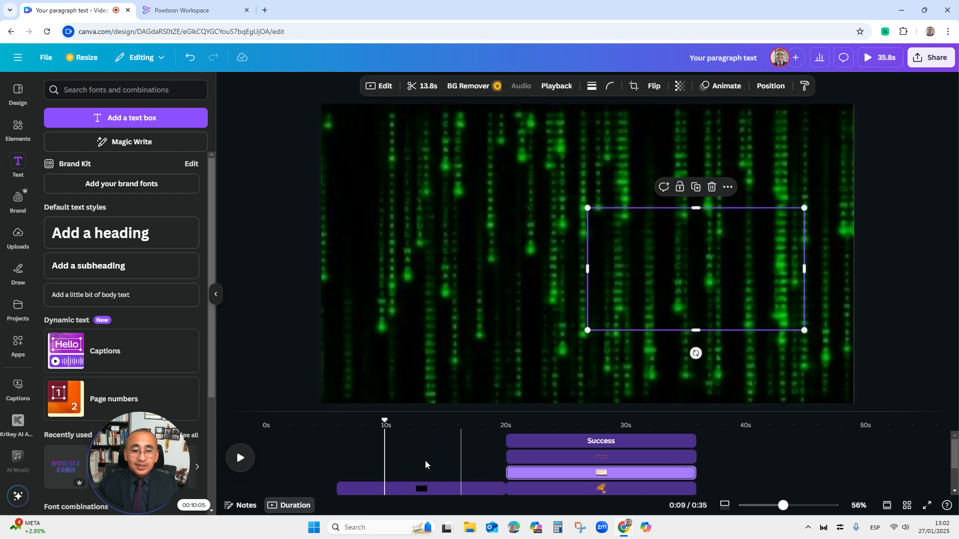
left_click(378, 488)
Play back the video to preview the victory page
left_click(237, 458)
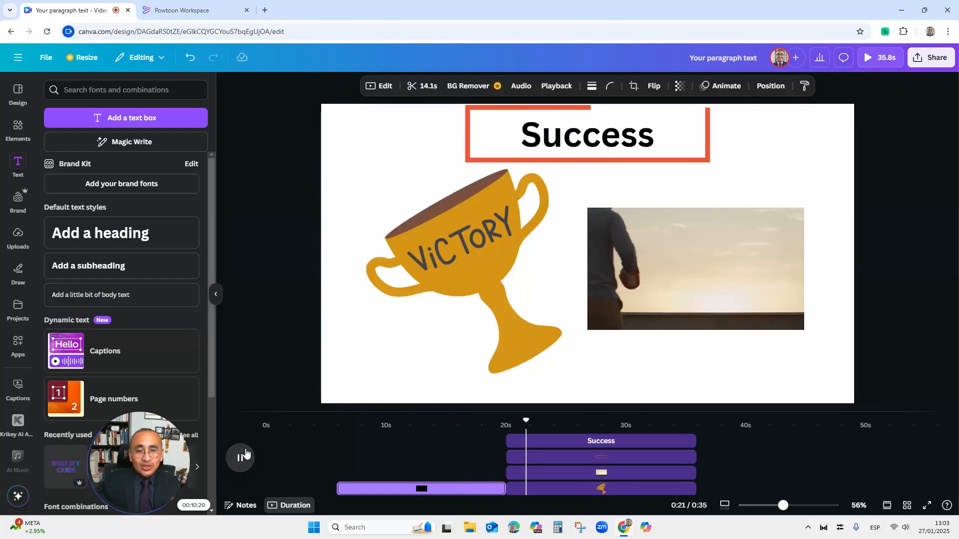
left_click(240, 458)
Trim the trophy layer to end at about 28 s and trim the victory video's start to begin there
left_click(627, 493)
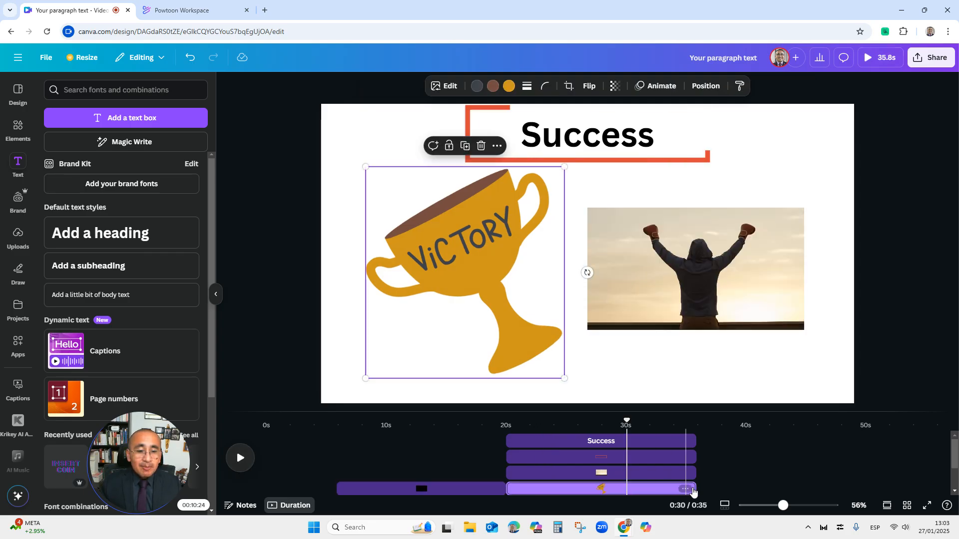
left_click_drag(696, 489, 604, 491)
left_click(570, 473)
left_click_drag(517, 472, 606, 473)
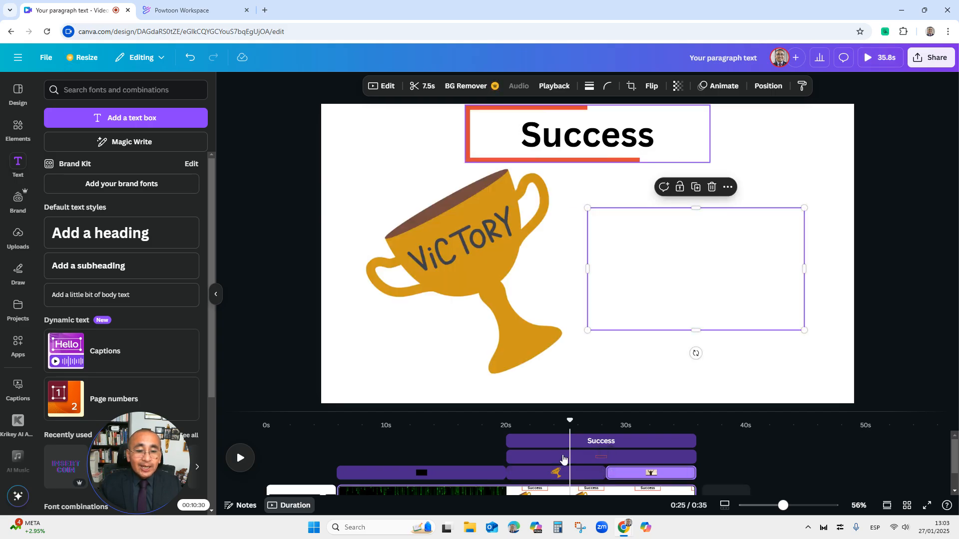
Play back the video to check the victory page's layer timing
left_click(513, 441)
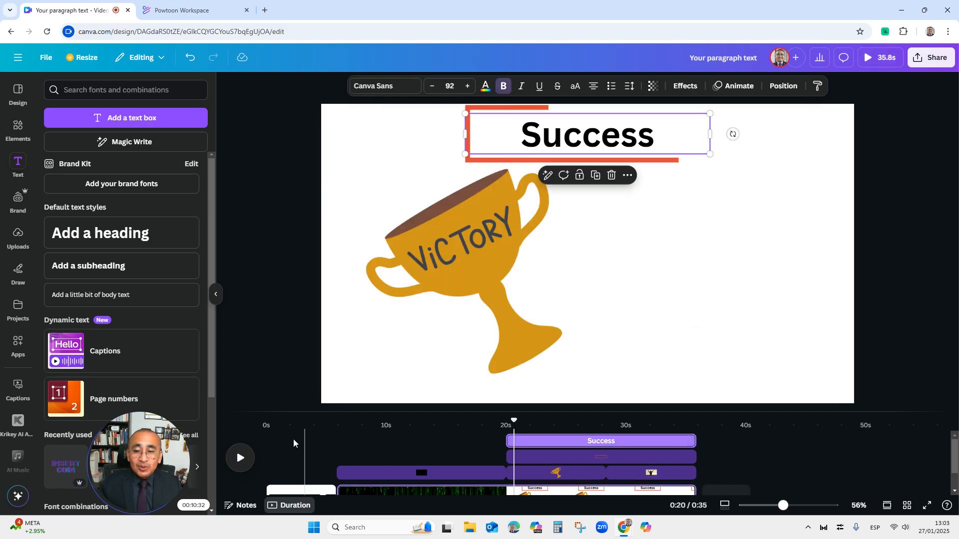
left_click(249, 460)
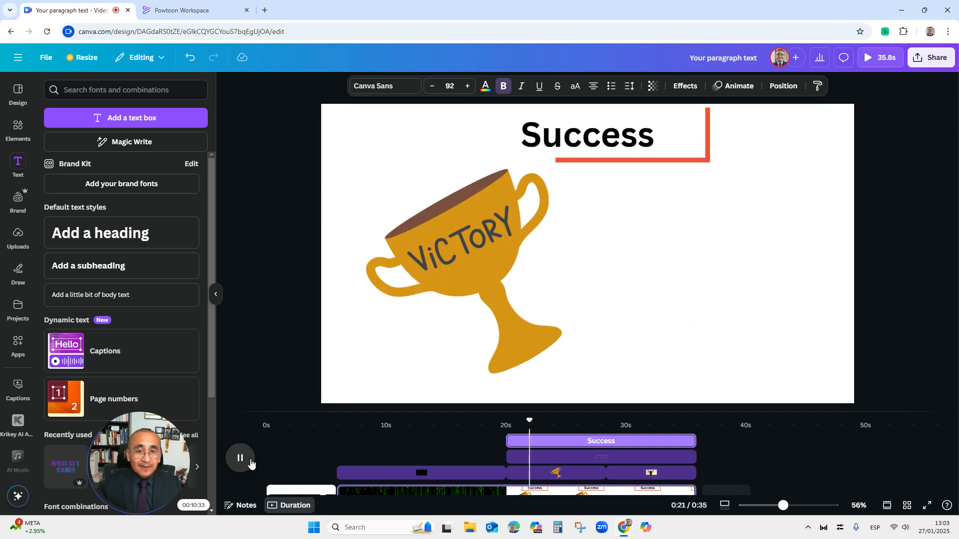
left_click(482, 450)
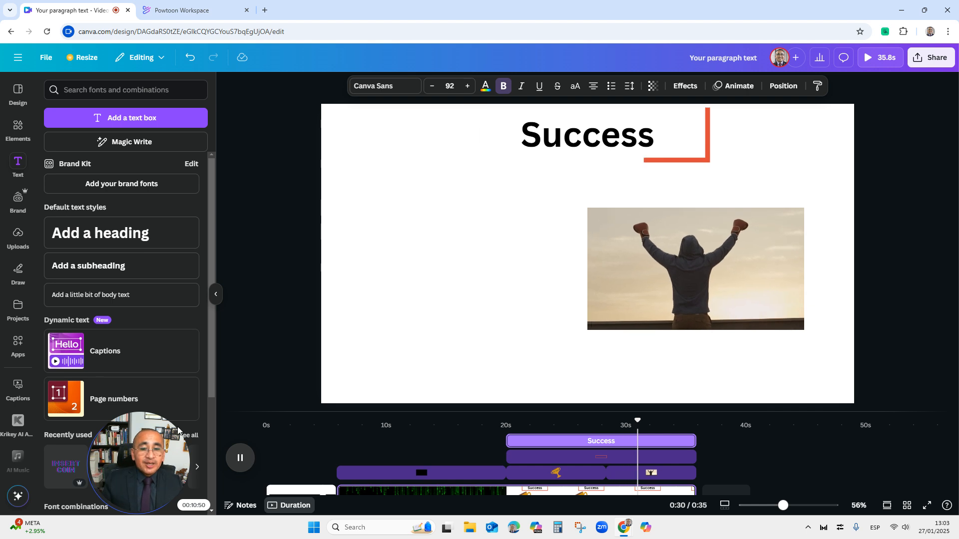
left_click(251, 459)
Extend the trophy layer so it lasts until the end of the video at about 35 s
left_click(546, 481)
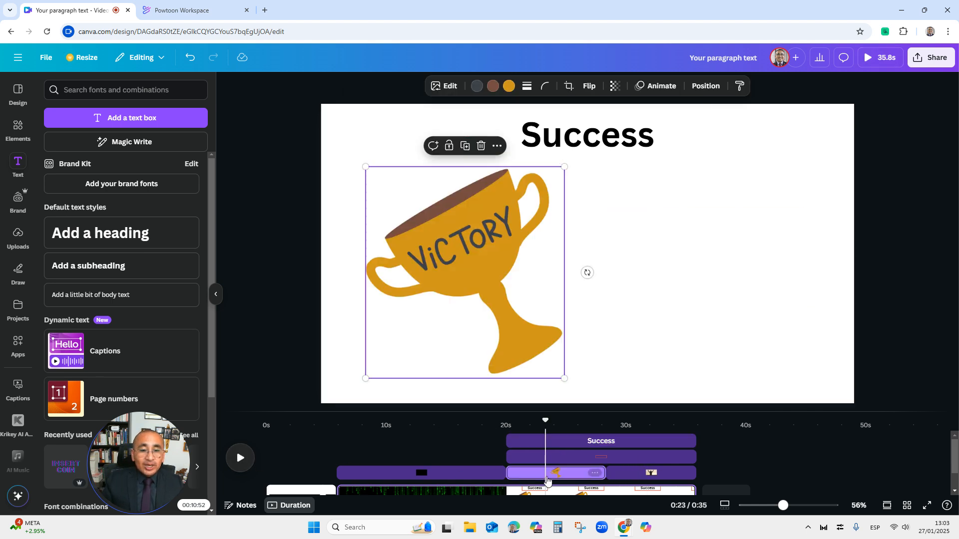
left_click_drag(606, 473, 697, 474)
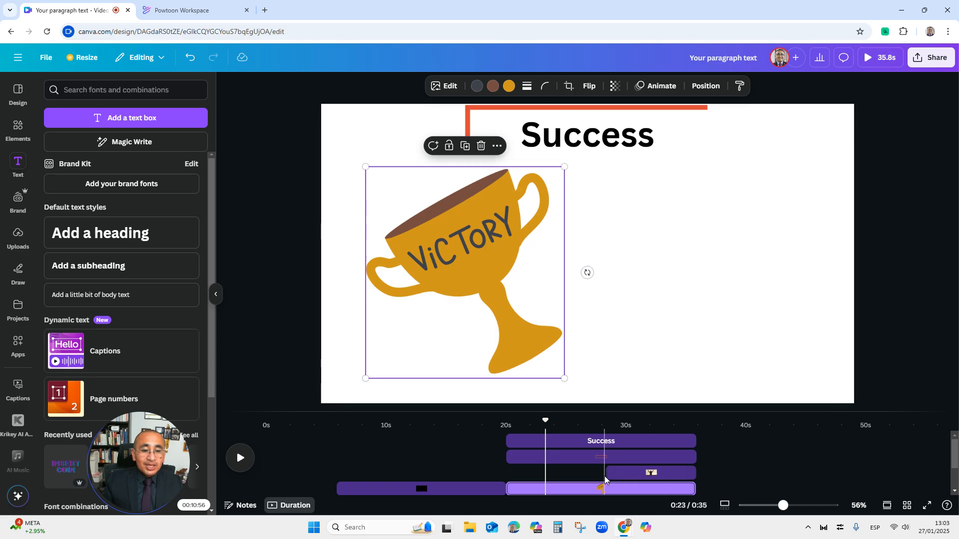
Play back the video to check the trophy's new duration
left_click(431, 488)
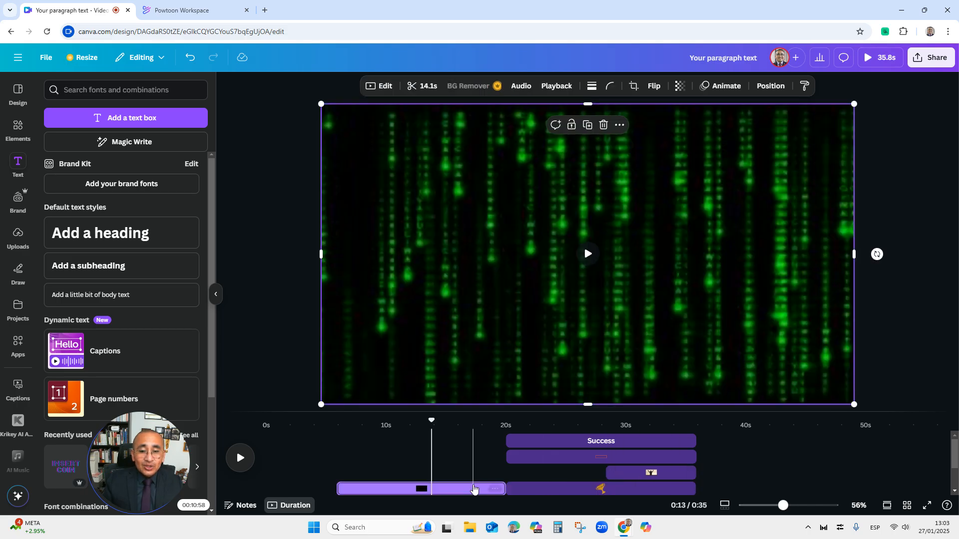
left_click(250, 454)
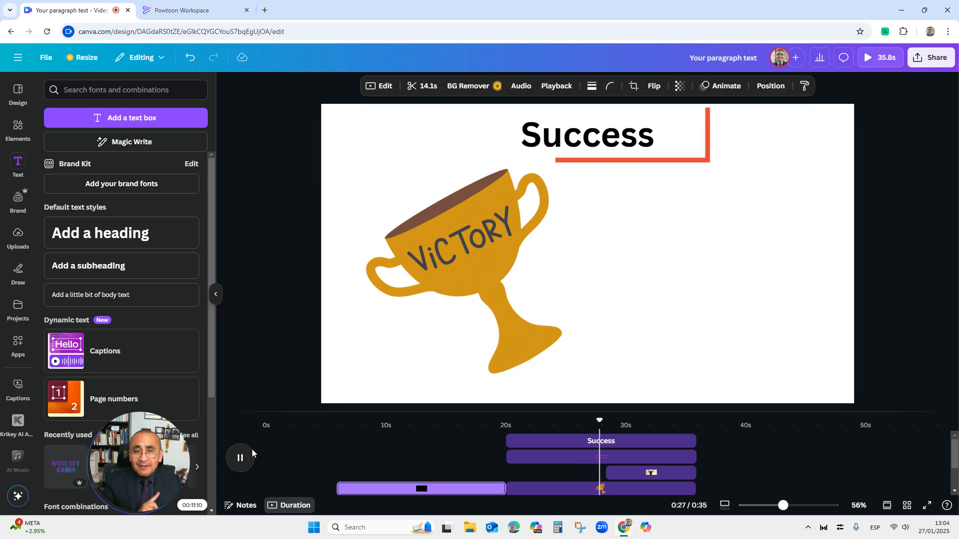
left_click(246, 465)
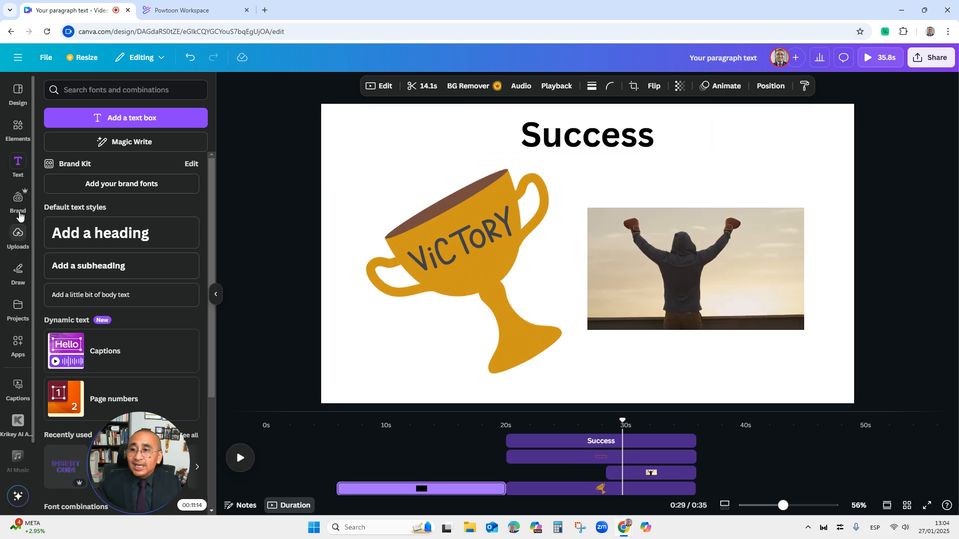
Search elements for music and add the Lift Him Up audio track, moving it to start at 0 s
left_click(18, 130)
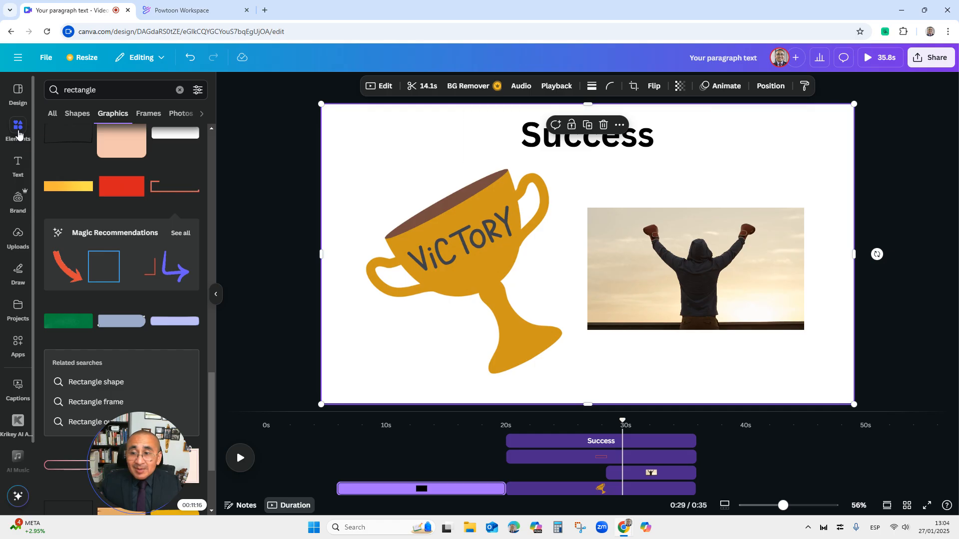
left_click(179, 90)
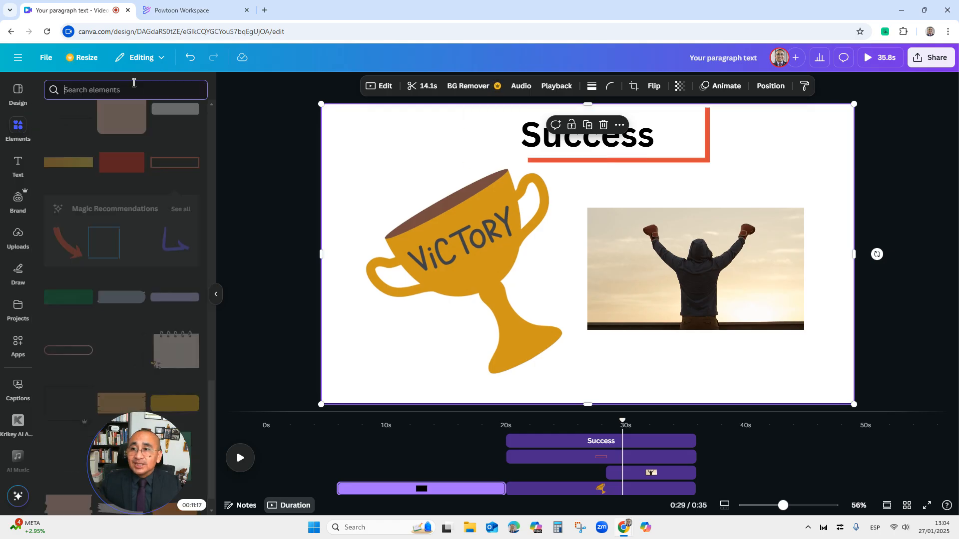
left_click(98, 90)
type("music")
key("Return")
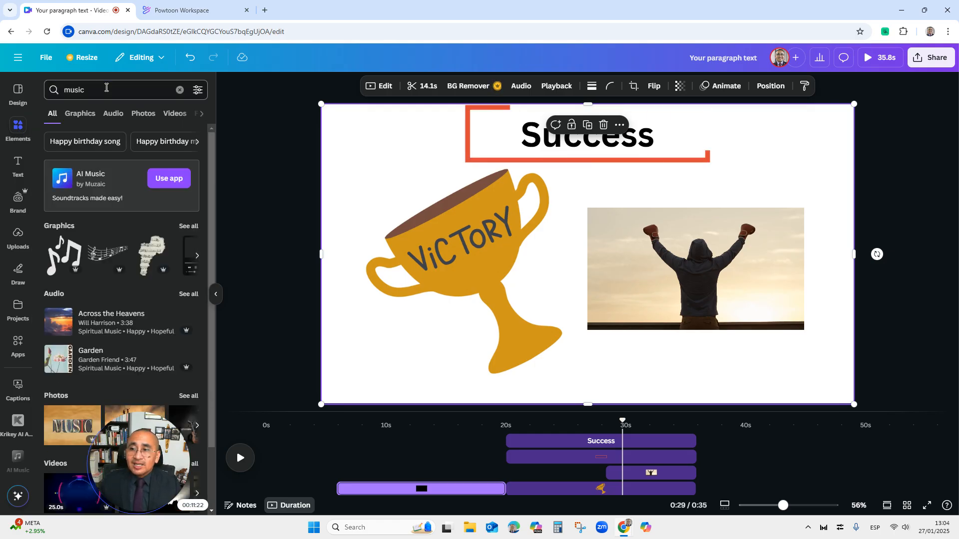
left_click(189, 295)
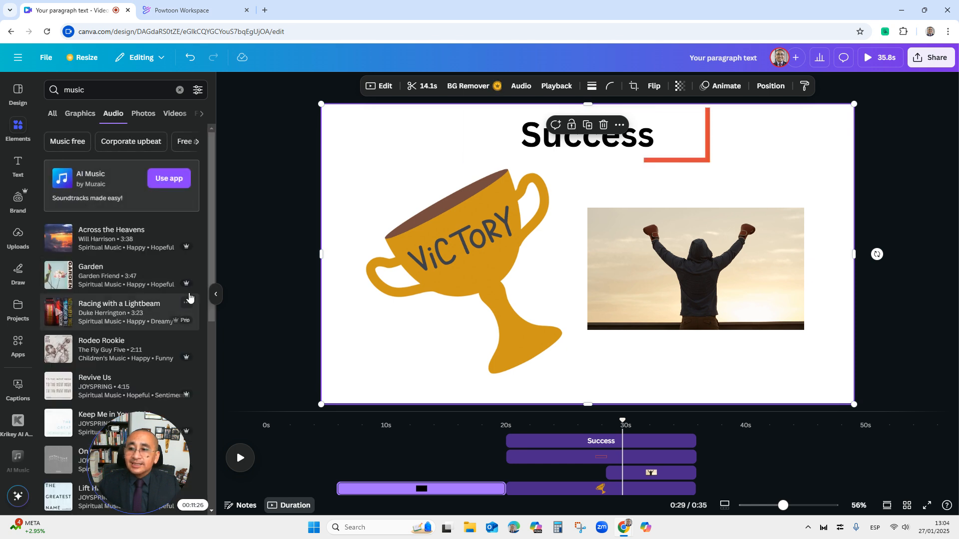
scroll(188, 298, "down", 1)
scroll(161, 327, "down", 2)
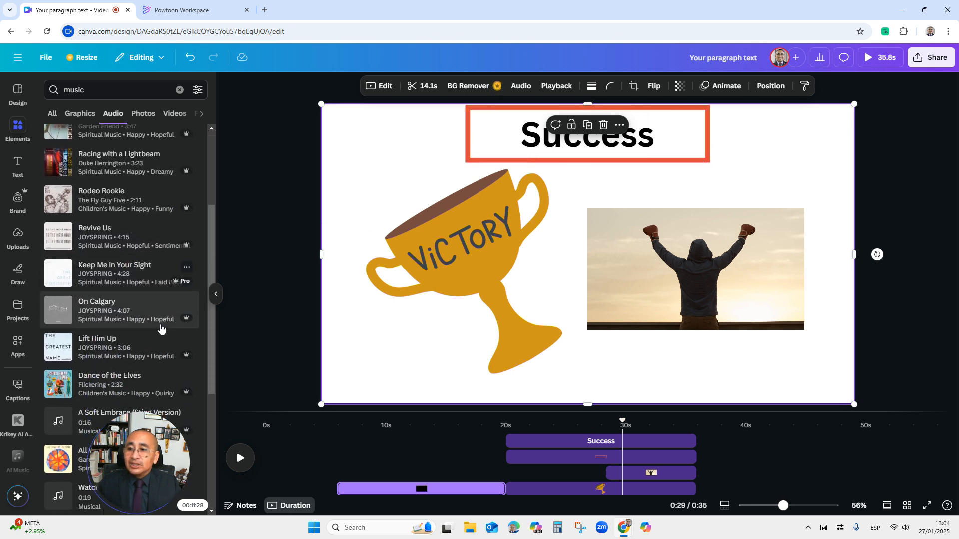
left_click(127, 349)
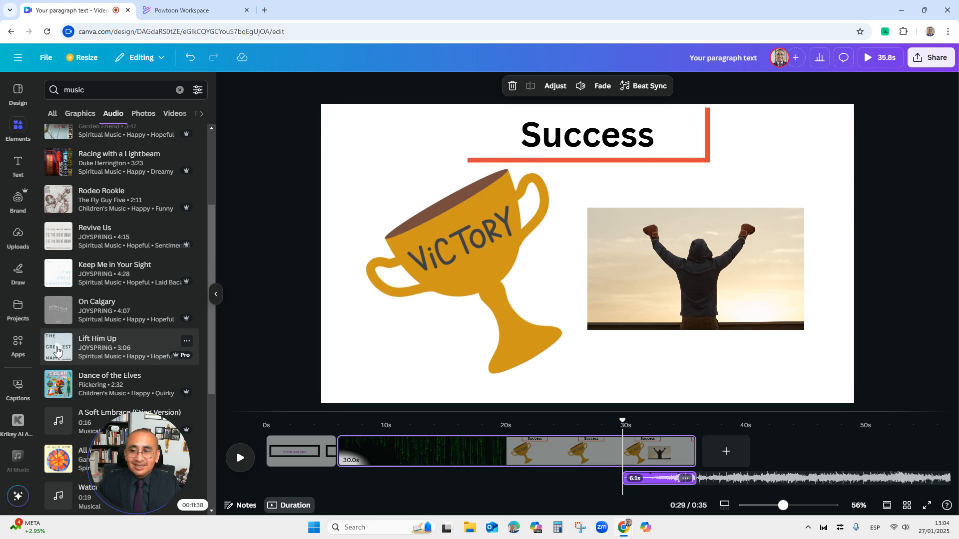
left_click_drag(650, 481, 266, 480)
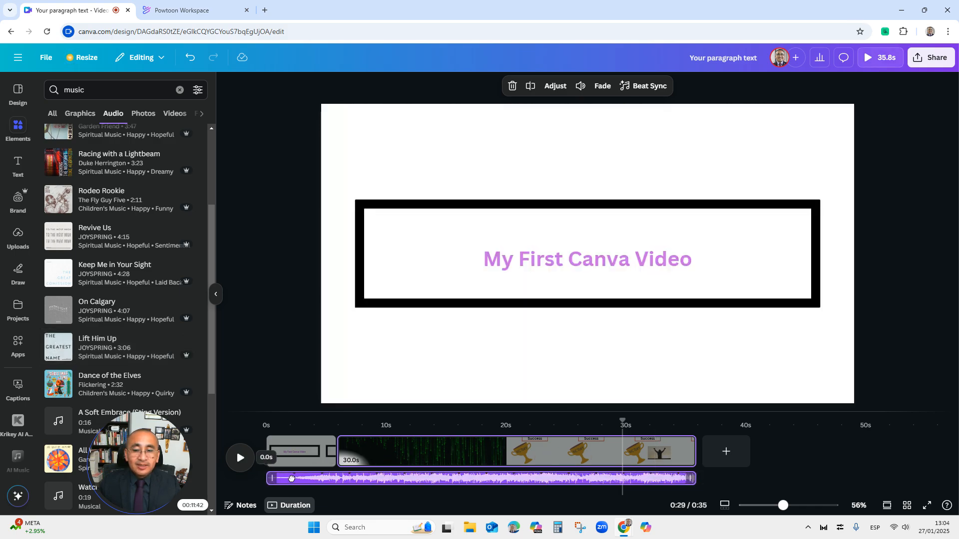
left_click(387, 483)
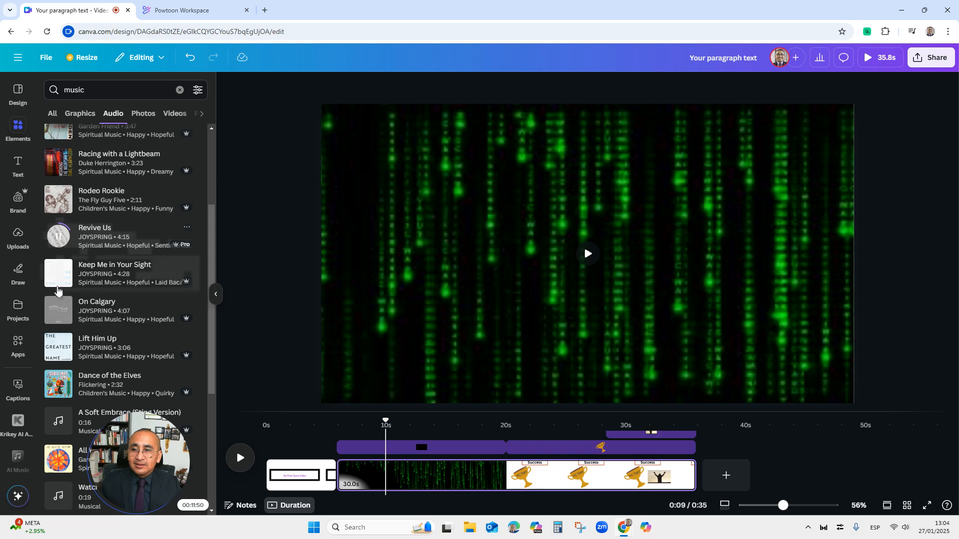
Browse the music audio results and add the Watch Out (Sting) track
left_click(55, 384)
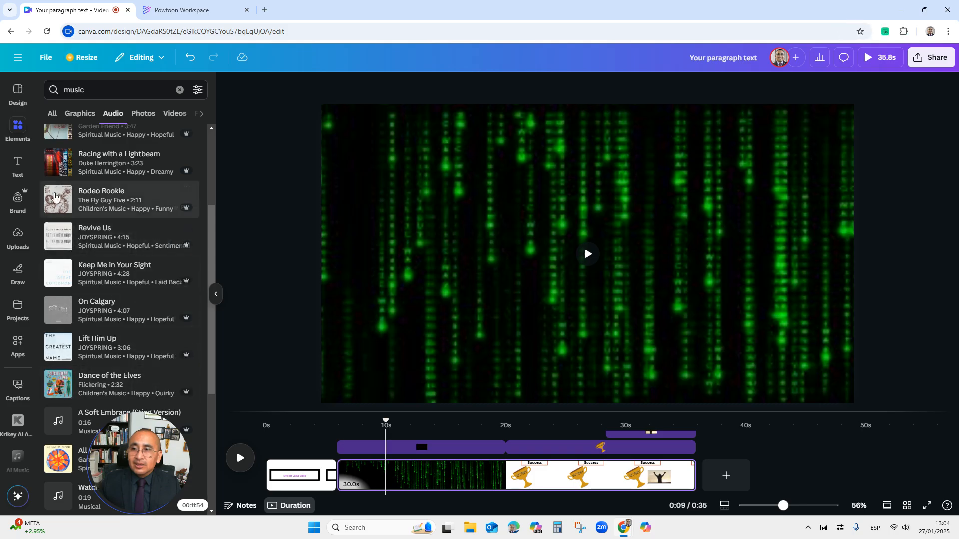
scroll(58, 260, "up", 2)
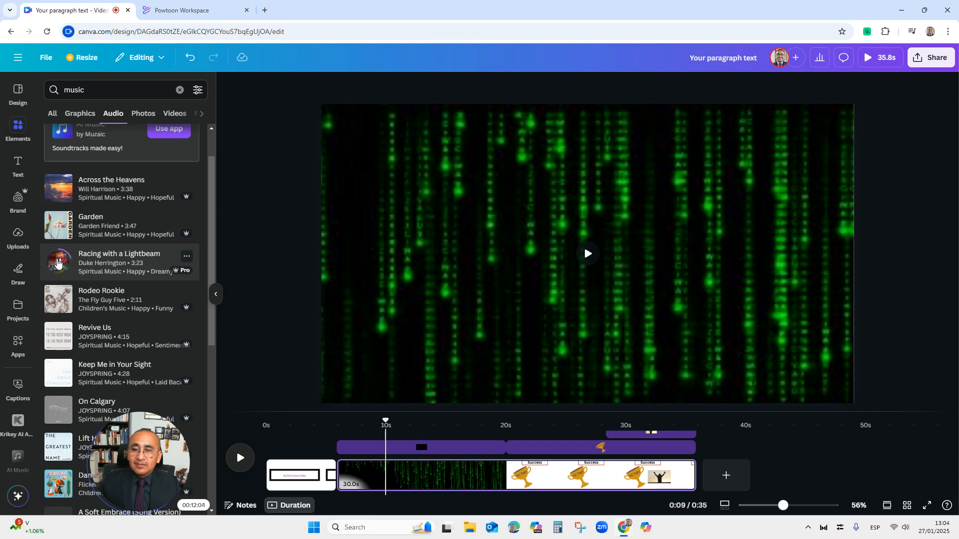
scroll(64, 309, "down", 3)
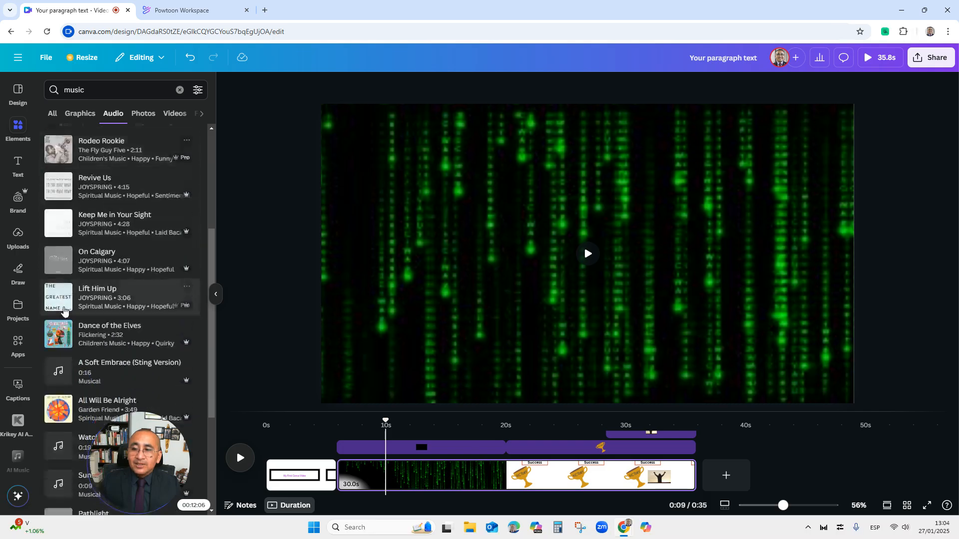
scroll(64, 311, "down", 1)
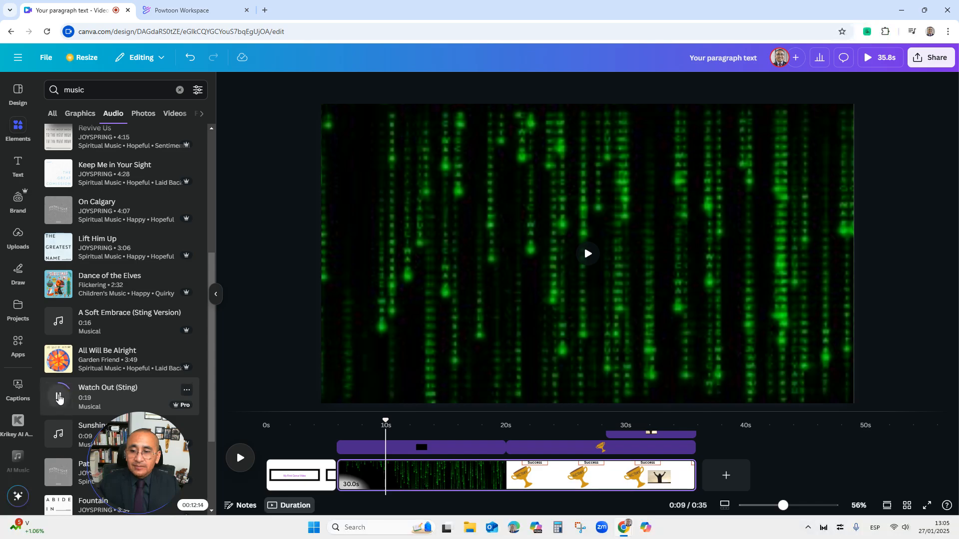
left_click(84, 398)
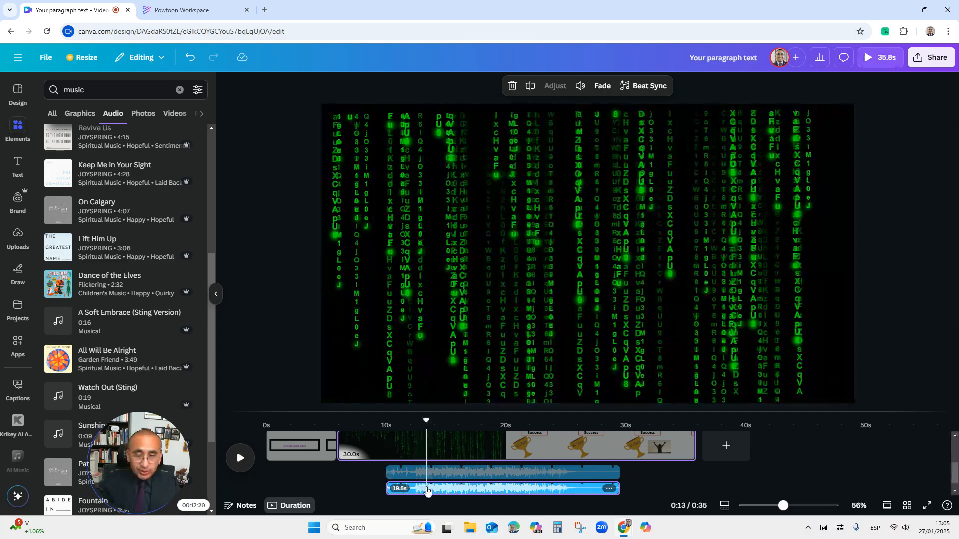
Move the Watch Out (Sting) track to start at 0 s and try adjusting its end
left_click(424, 486)
left_click_drag(412, 482, 302, 483)
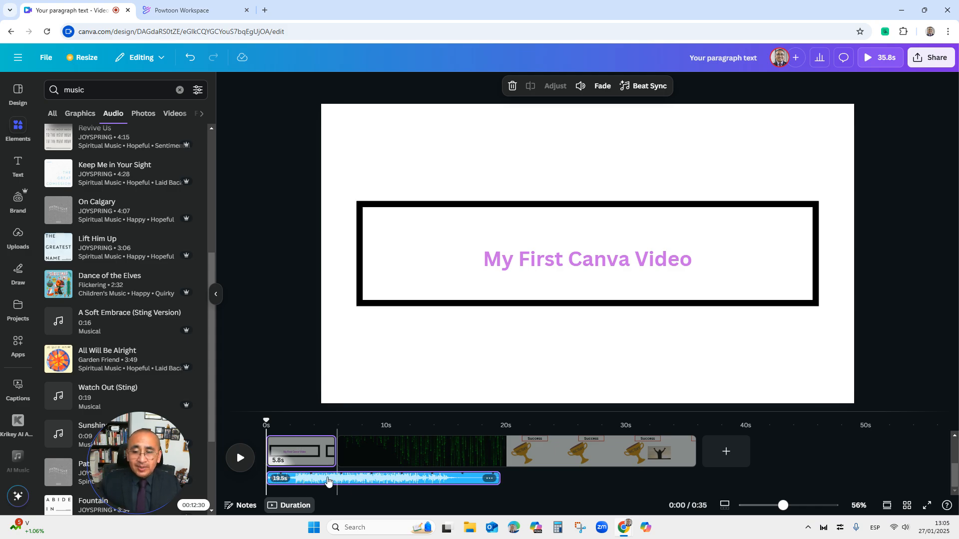
mouse_move(498, 478)
left_mouse_down()
mouse_move(366, 478)
mouse_move(526, 482)
mouse_move(493, 483)
left_mouse_up()
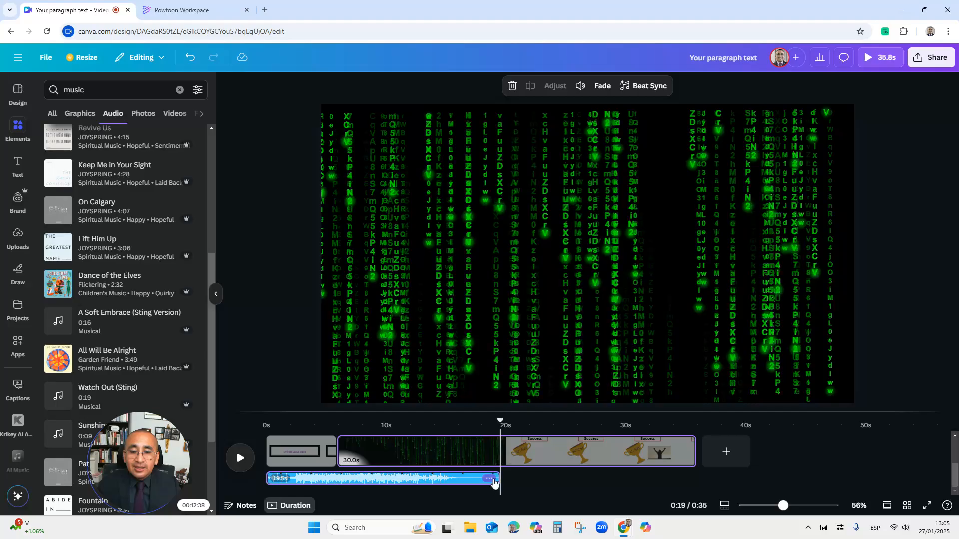
left_click(501, 481)
left_click(468, 481)
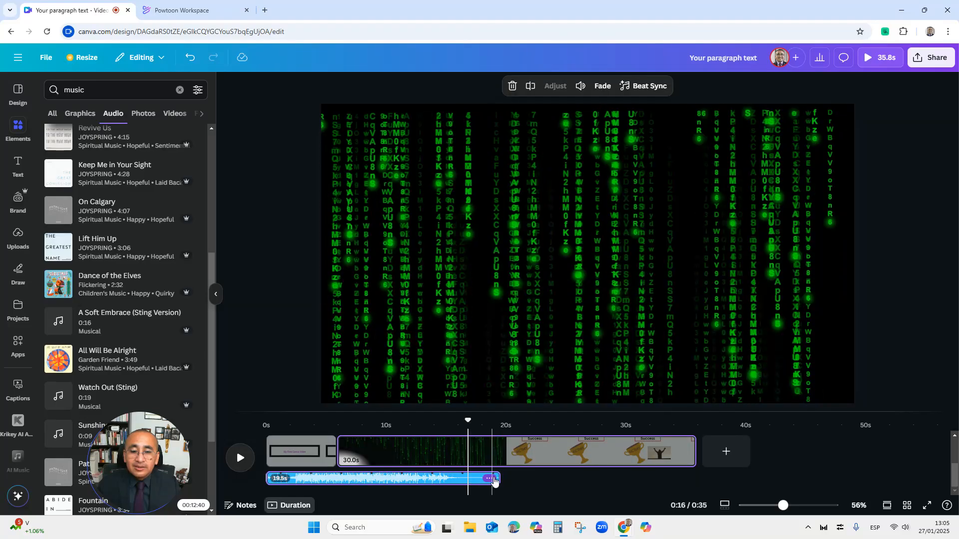
left_click_drag(497, 478, 526, 481)
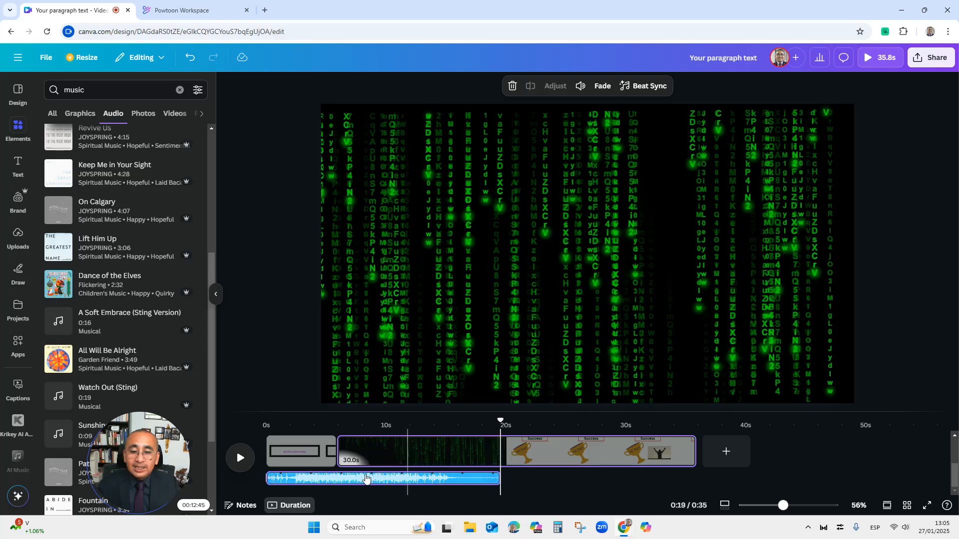
Play back the opening of the video with the new audio track
left_click(302, 481)
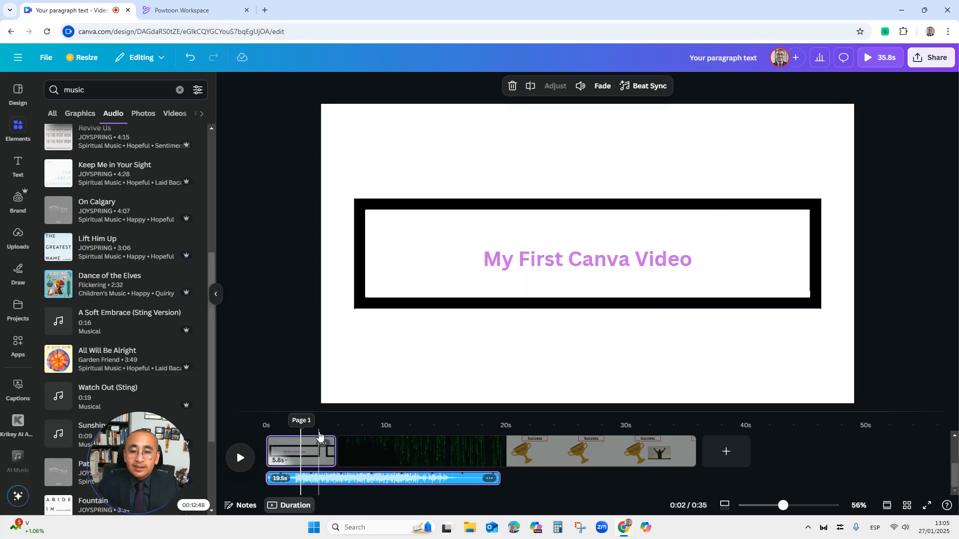
left_click(270, 422)
left_click(244, 455)
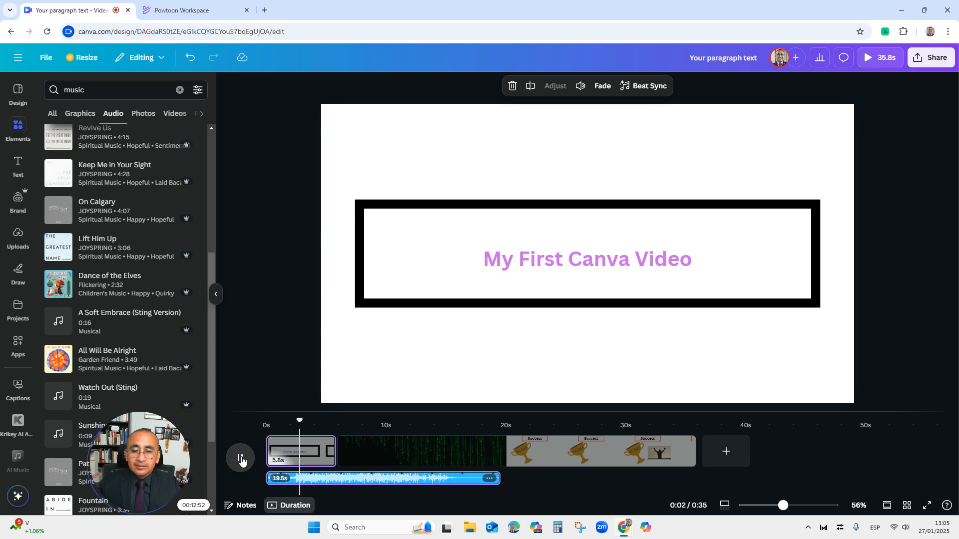
left_click(244, 458)
Set the audio track's volume to 56 and give it a 1.6 s fade in and fade out
left_click(491, 479)
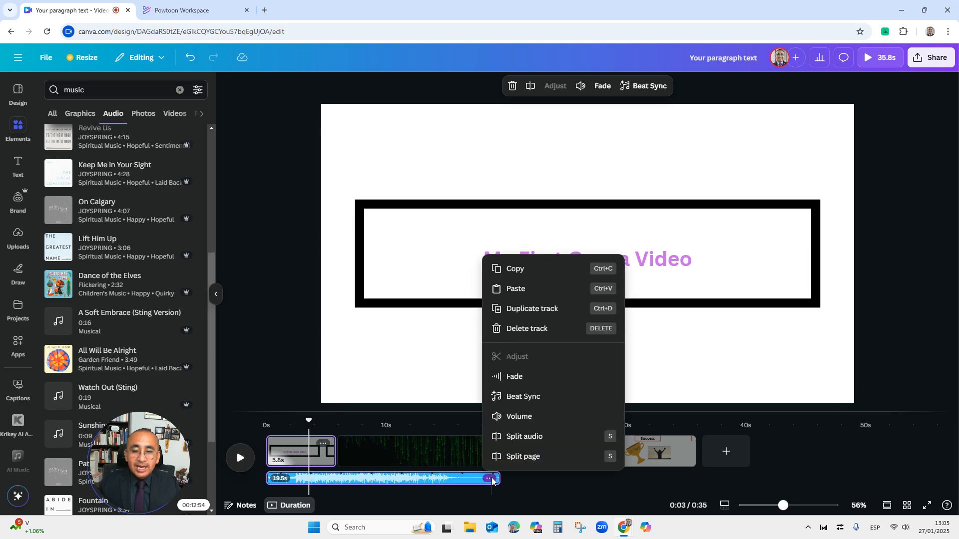
left_click(519, 416)
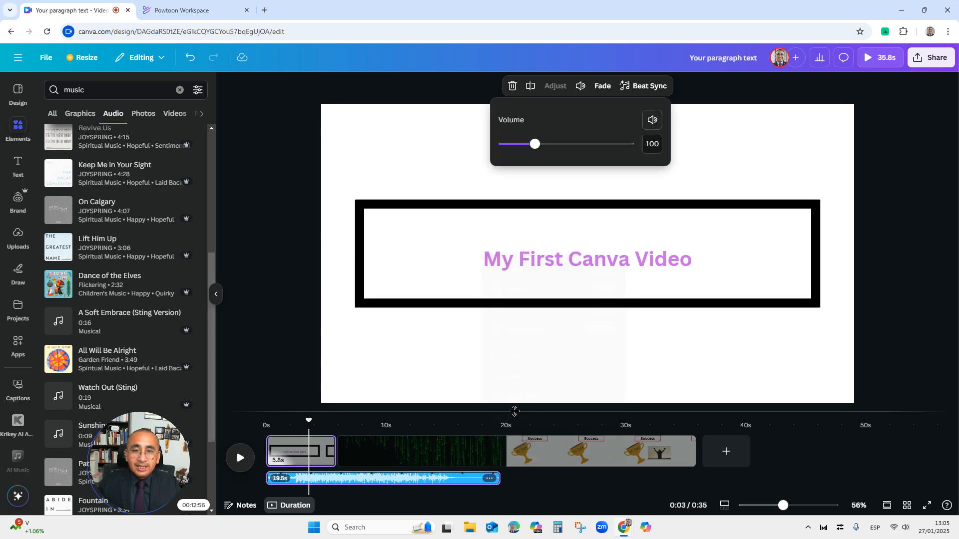
left_click(522, 145)
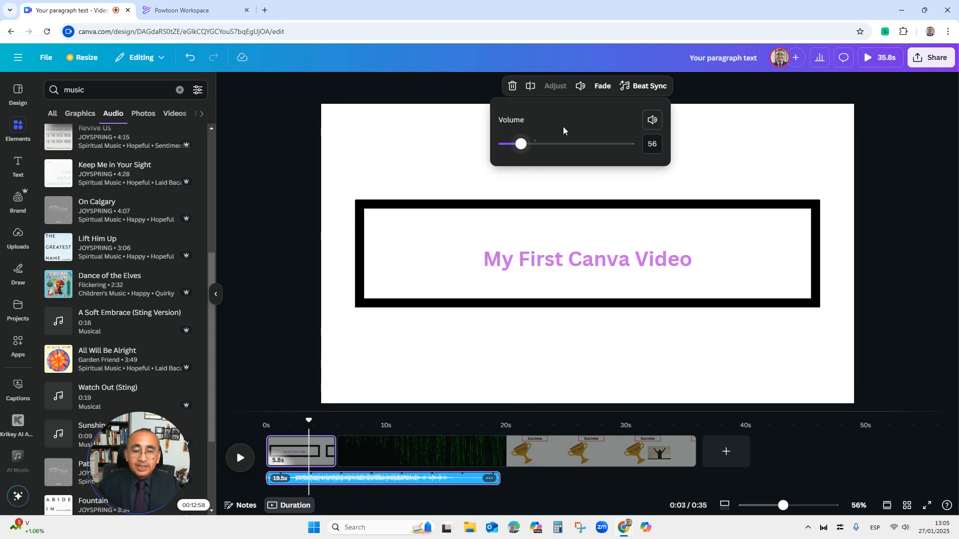
left_click(600, 87)
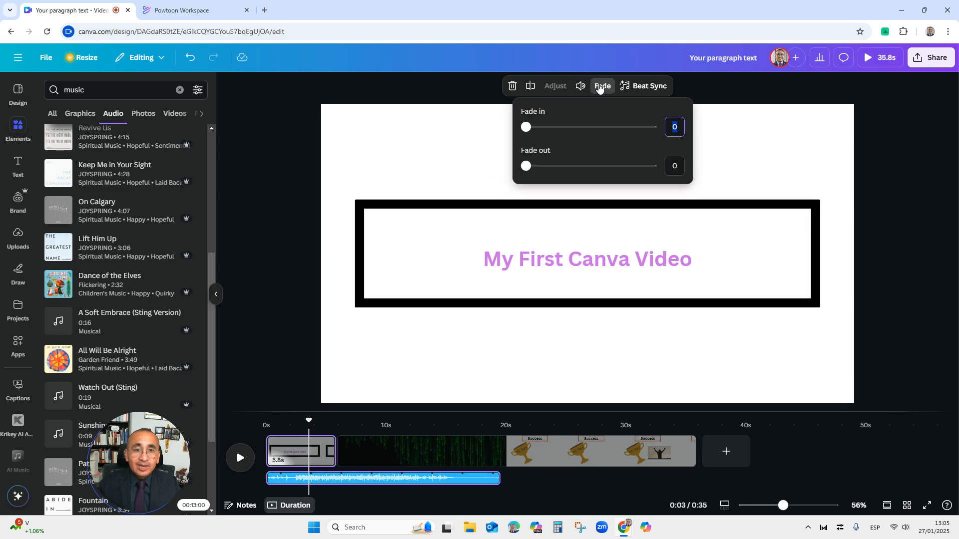
left_click(566, 166)
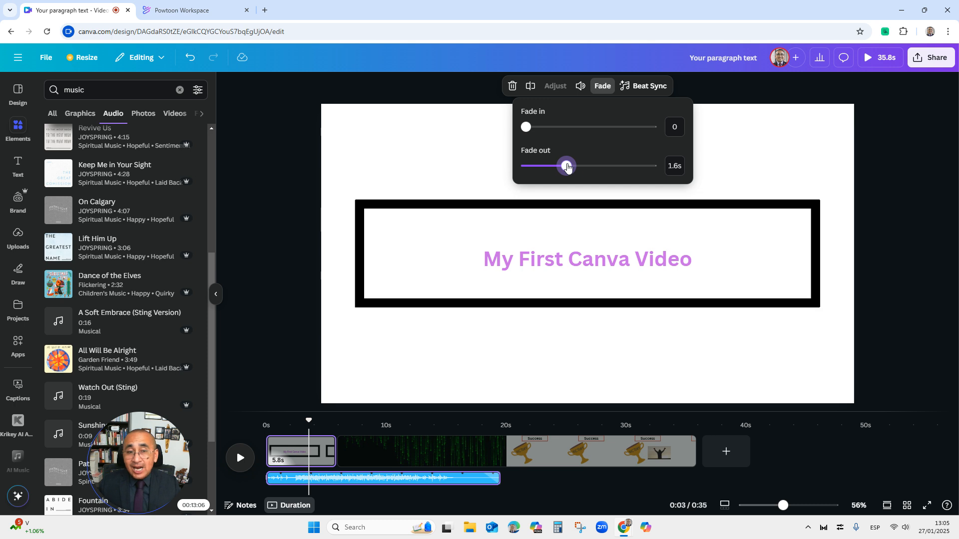
left_click_drag(544, 126, 566, 130)
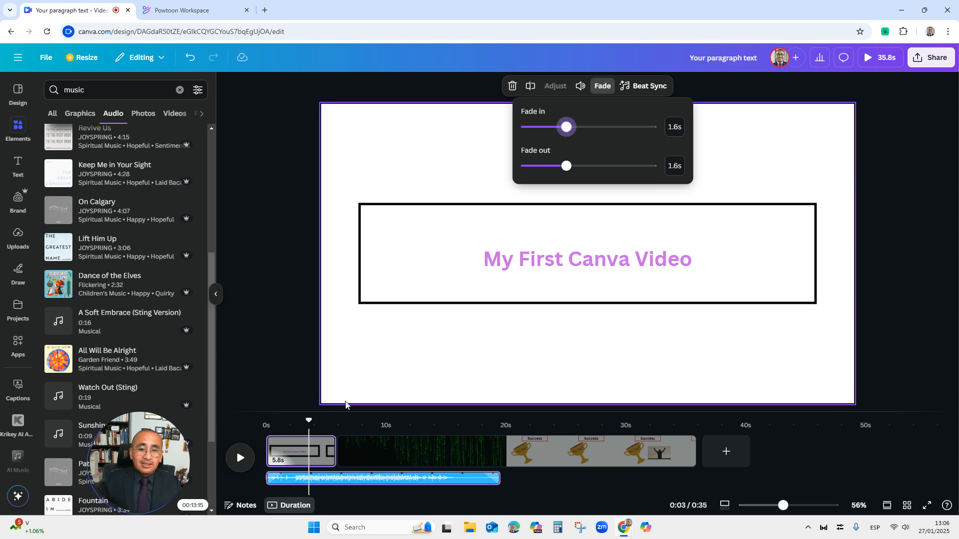
Play back the video from the start to hear the audio
left_click(266, 438)
left_click(244, 463)
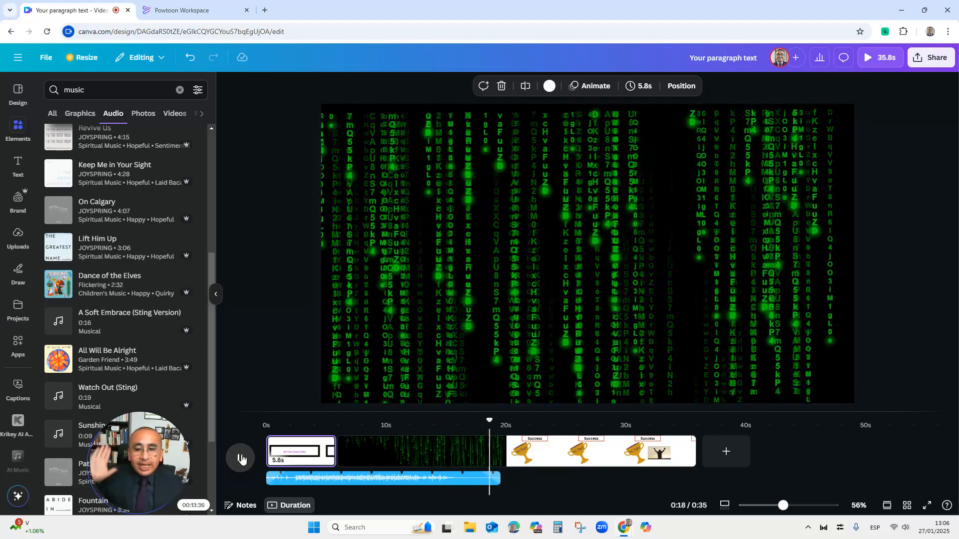
left_click(241, 458)
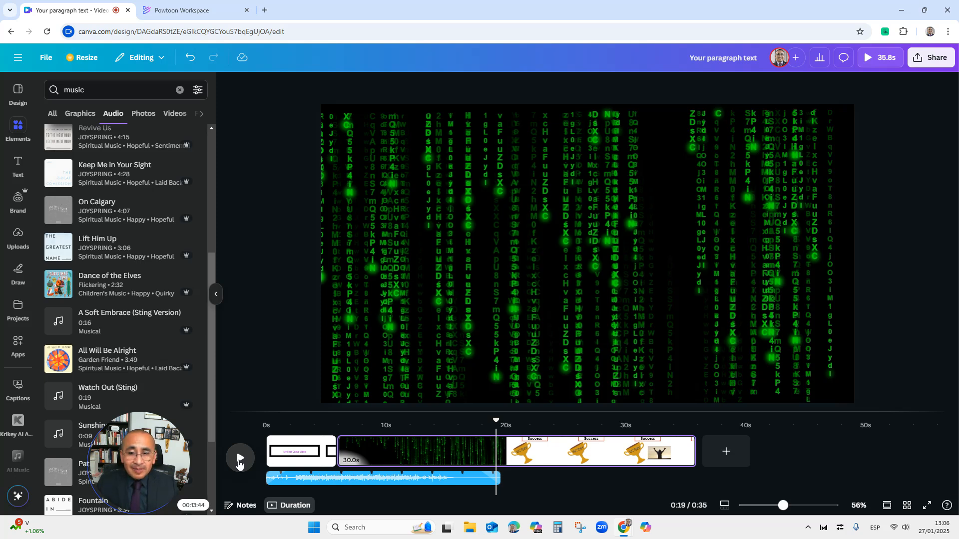
Set the design's collaboration link so anyone with the link can view it
left_click(270, 452)
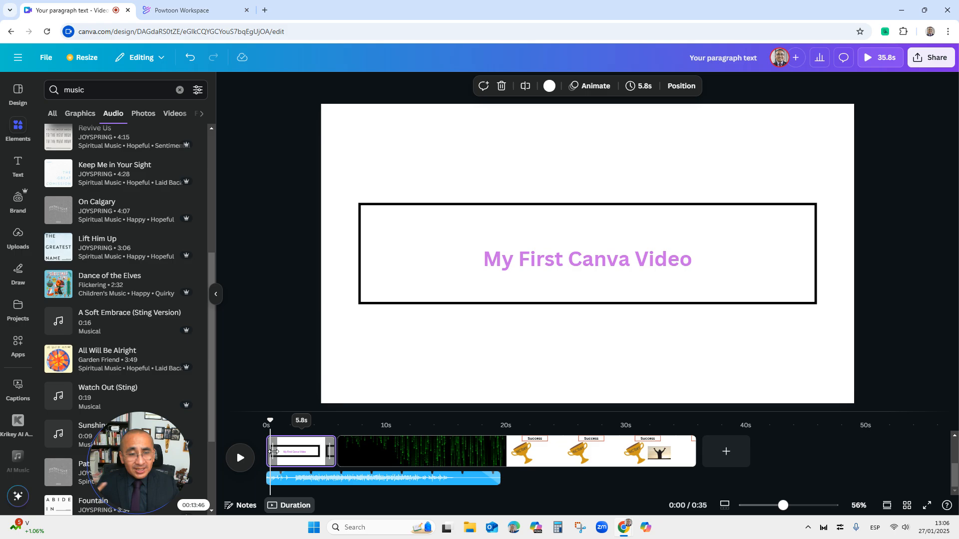
left_click(930, 57)
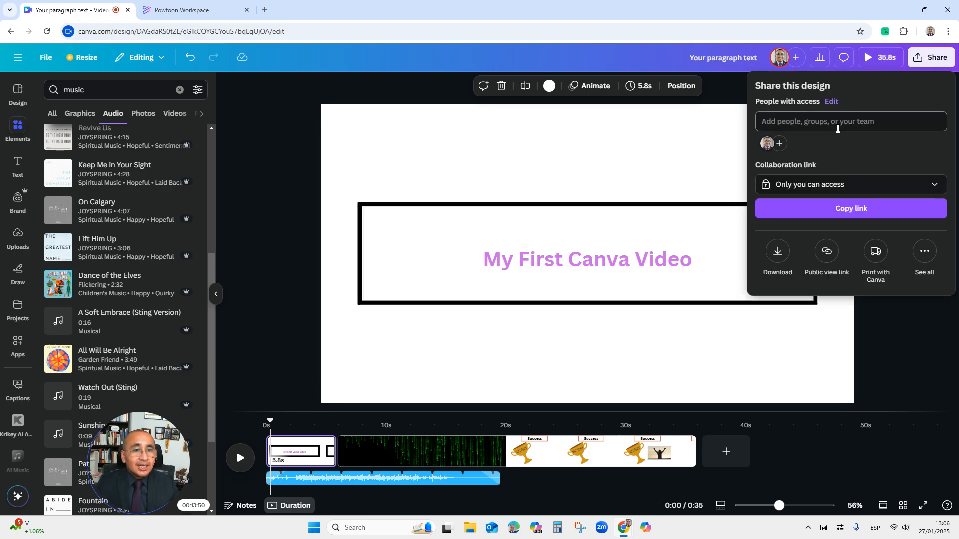
left_click(822, 186)
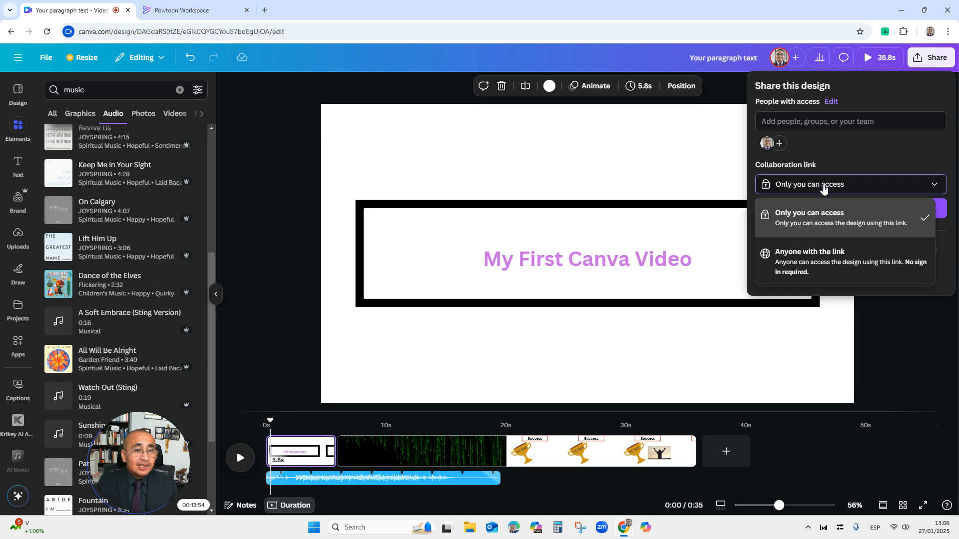
left_click(820, 264)
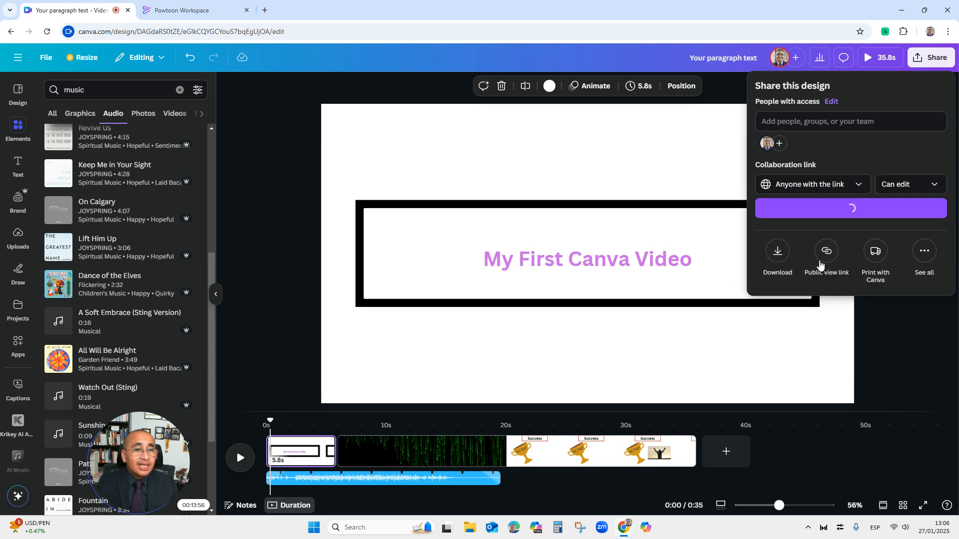
left_click(886, 185)
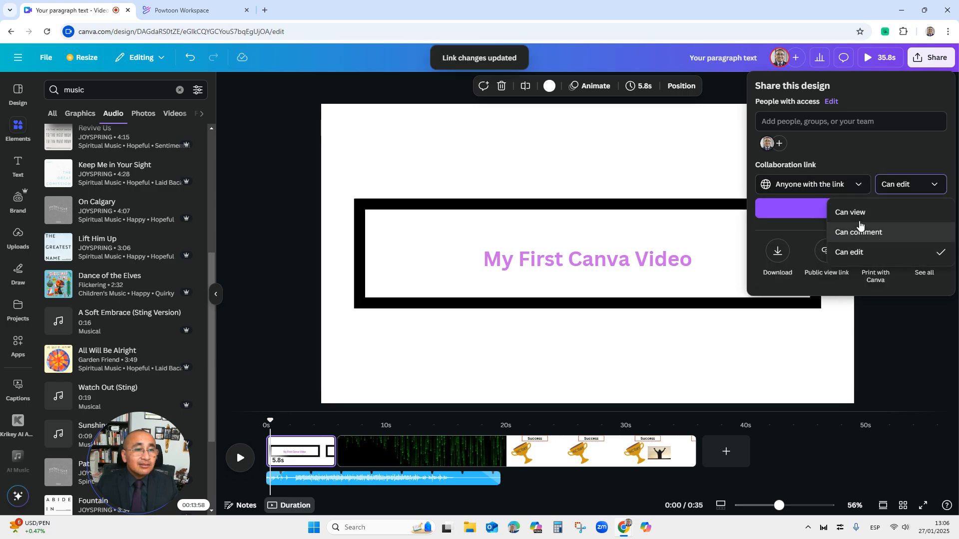
left_click(850, 213)
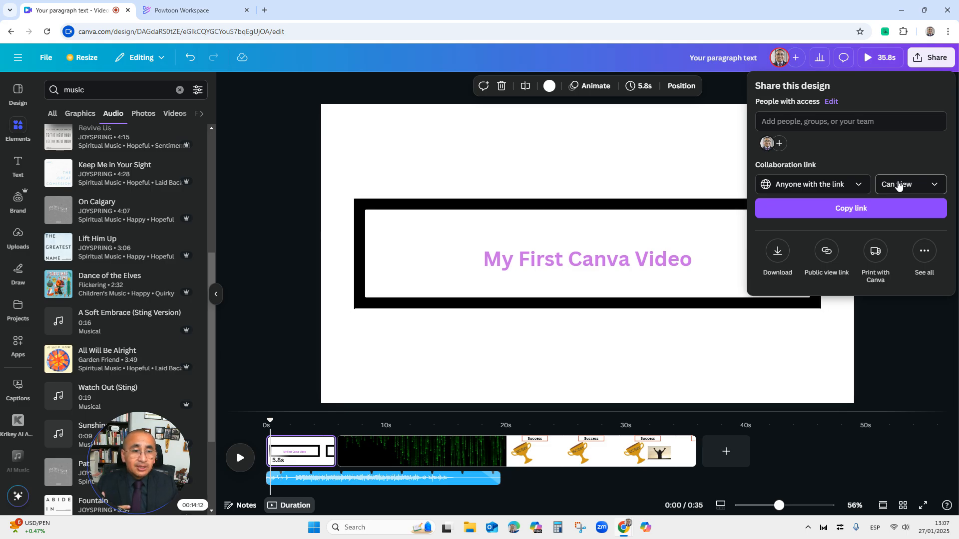
Review the MP4 download options, then play the whole video in full-screen presentation mode and close it
left_click(777, 253)
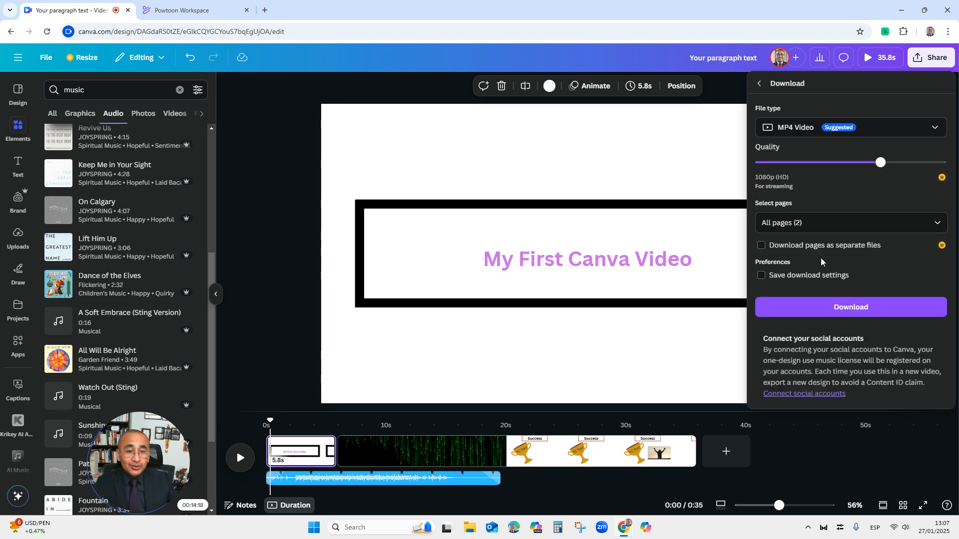
left_click(387, 225)
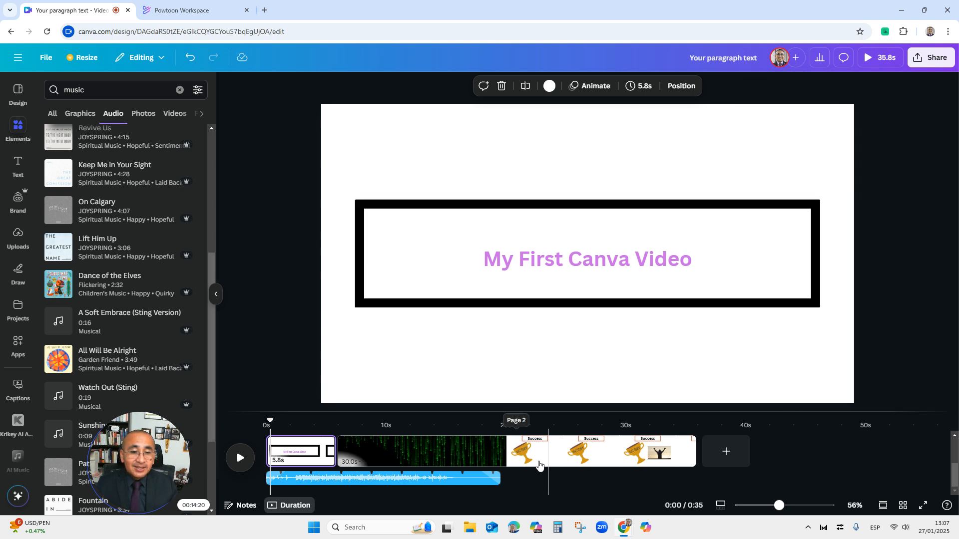
left_click(923, 506)
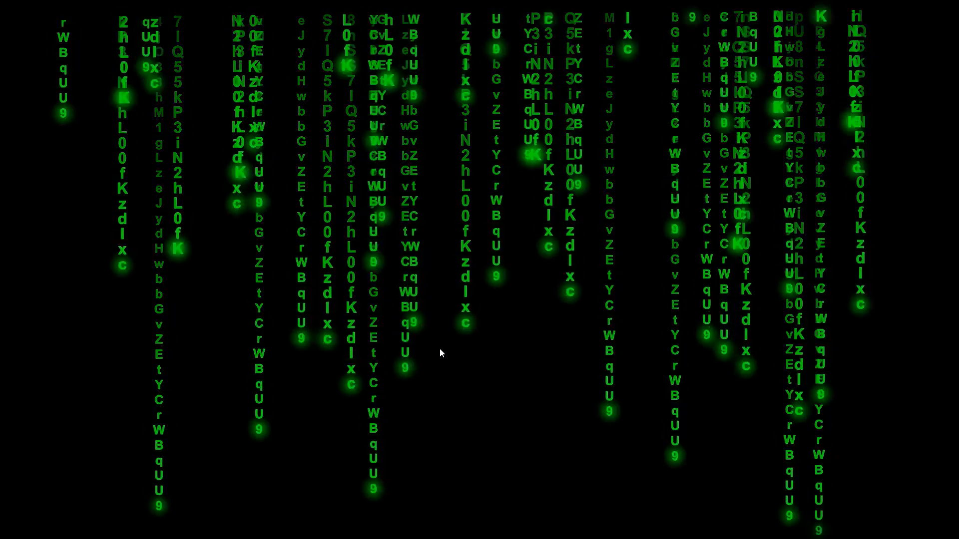
mouse_move(438, 349)
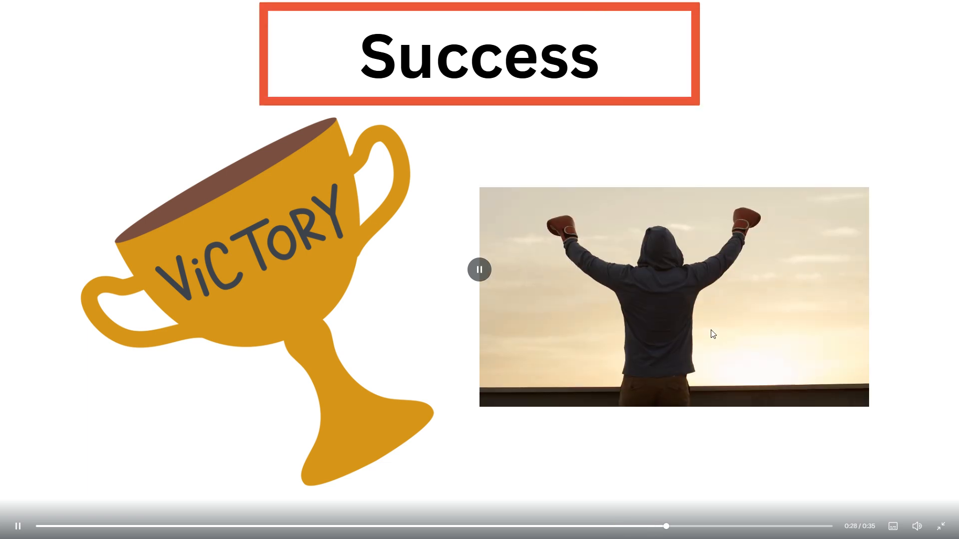
key("Escape")
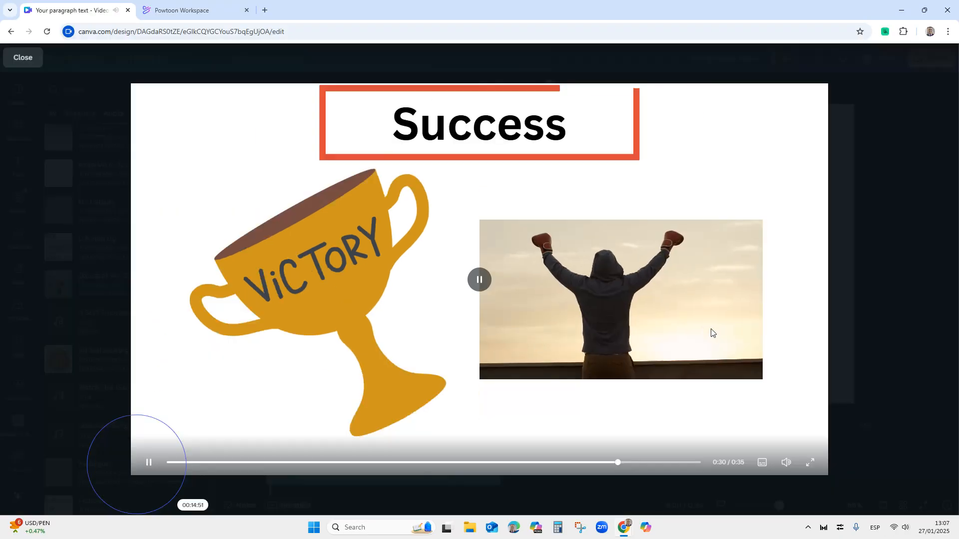
left_click(21, 59)
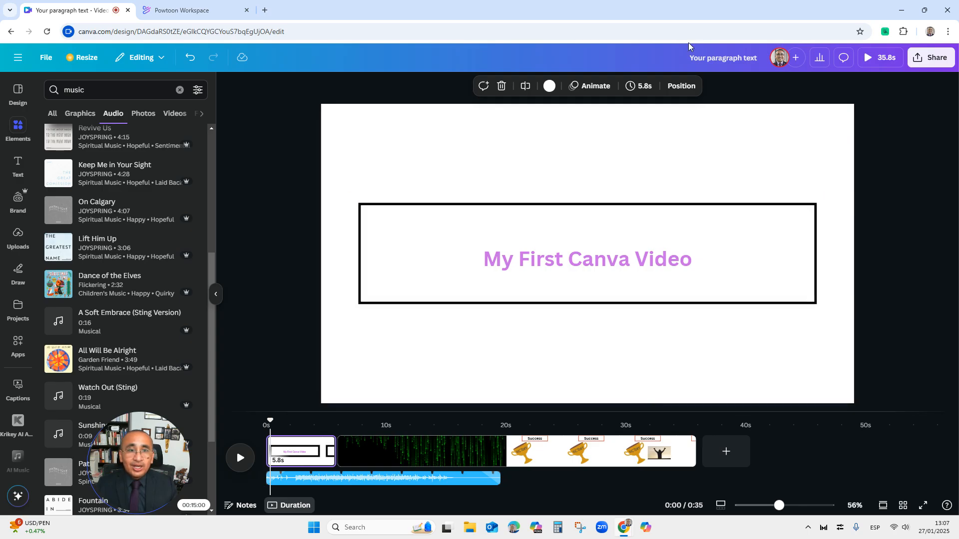
Rename the design as My first Canva Video
left_click(713, 60)
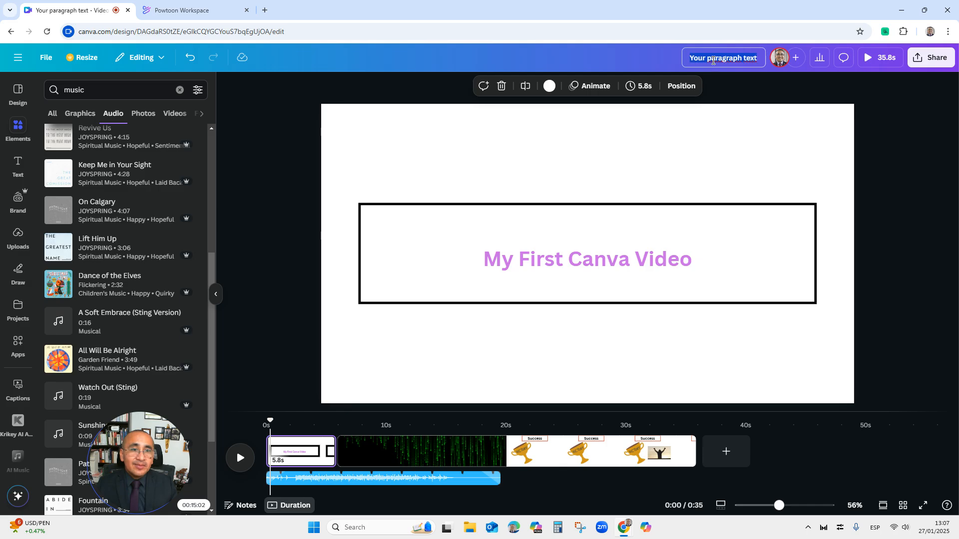
type("My f")
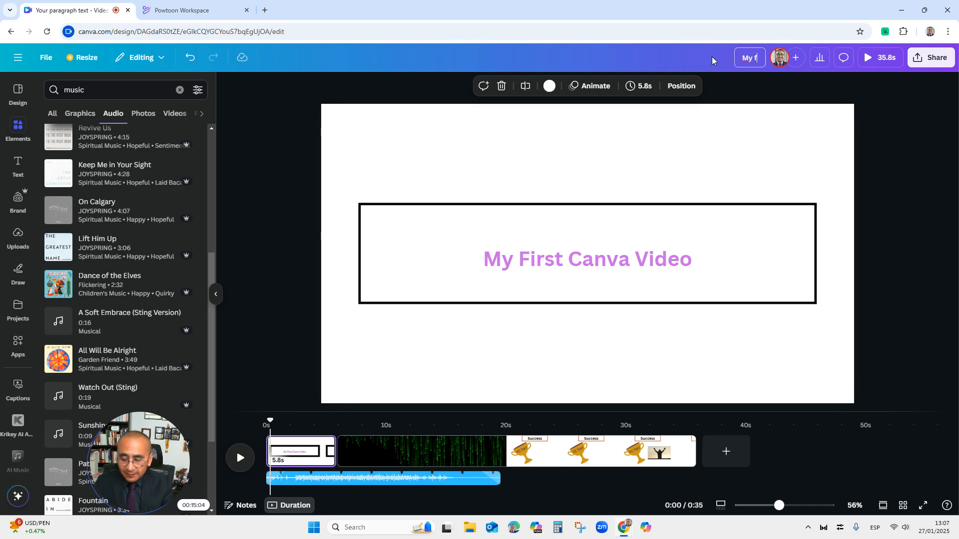
type("irst Canva Video")
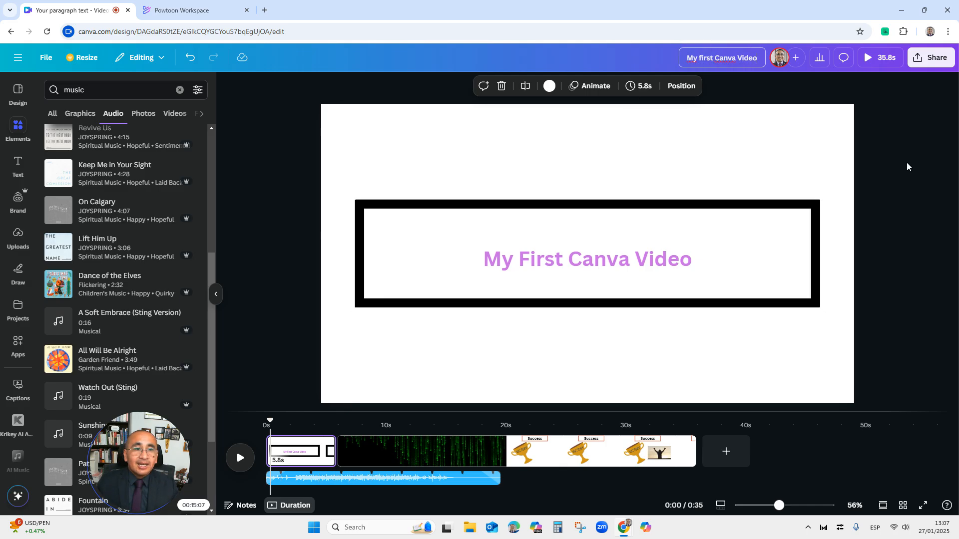
left_click(858, 157)
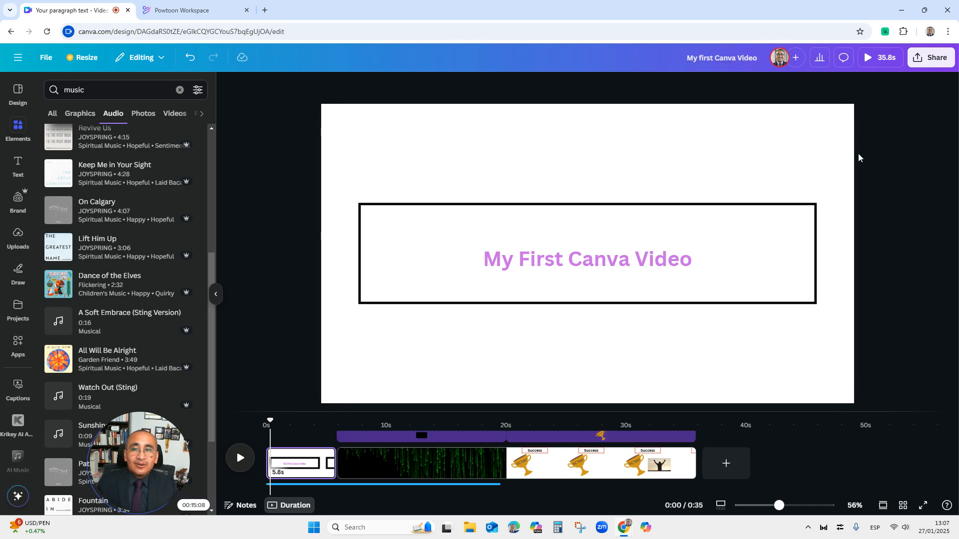
Leave the editor and go to the Canva home page
left_click(44, 62)
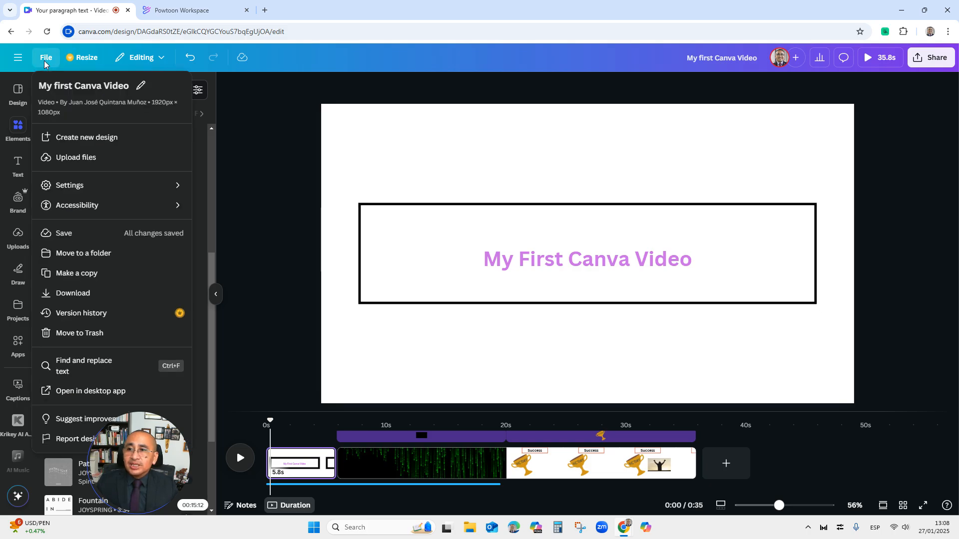
left_click(44, 58)
left_click(22, 58)
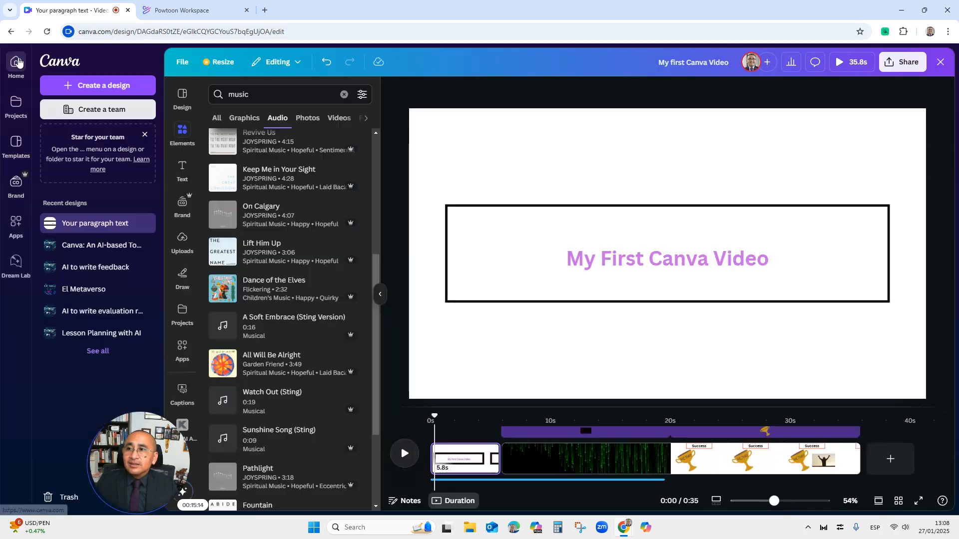
left_click(54, 65)
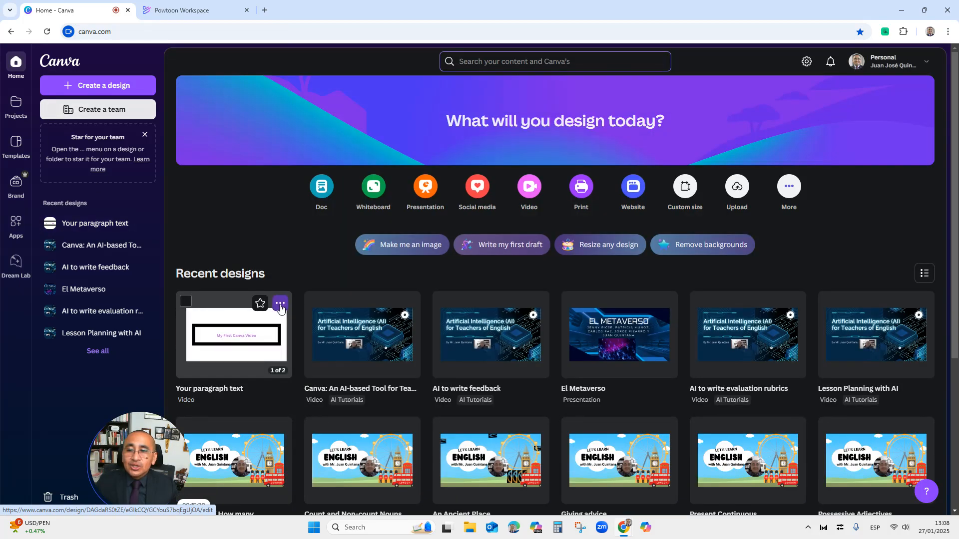
Move the My first Canva Video design into the AI Tutorials folder
left_click(280, 303)
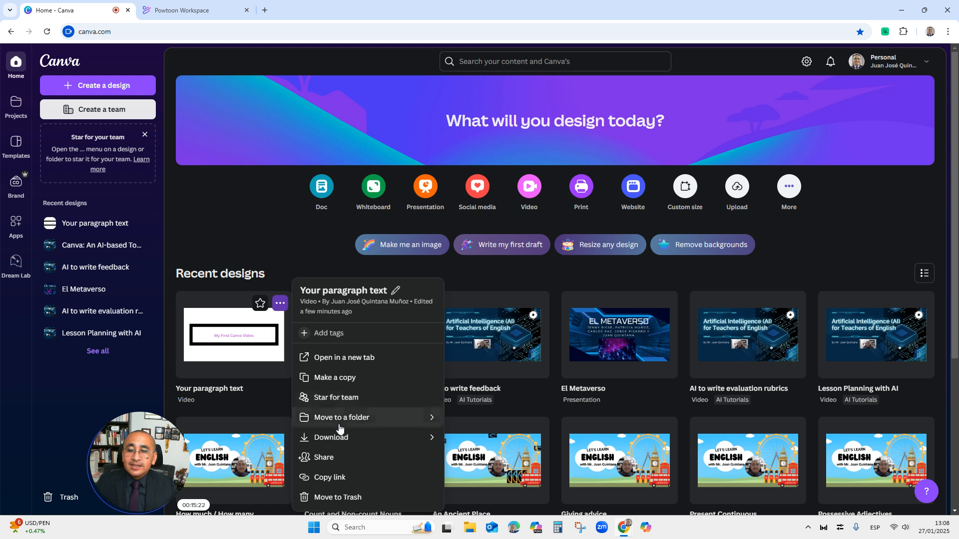
left_click(347, 423)
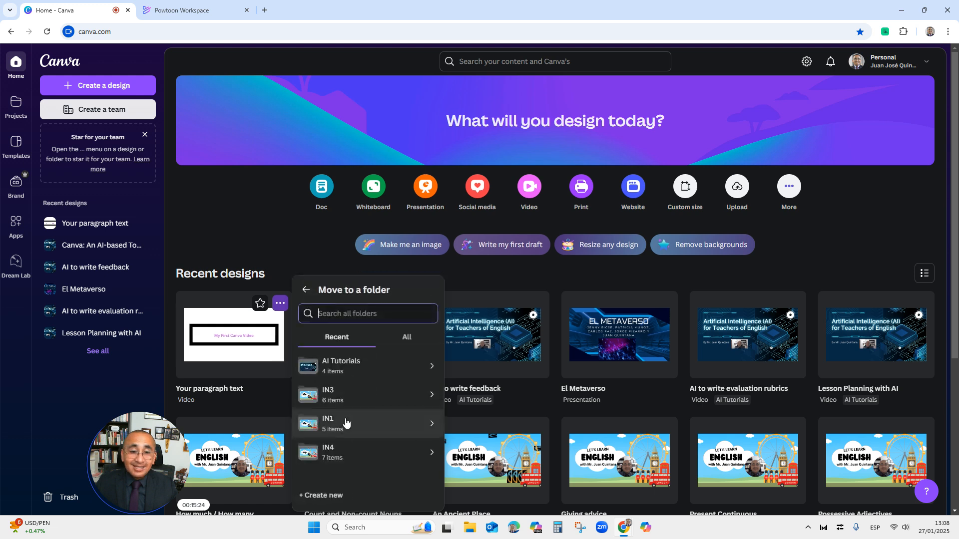
left_click(358, 370)
left_click(415, 491)
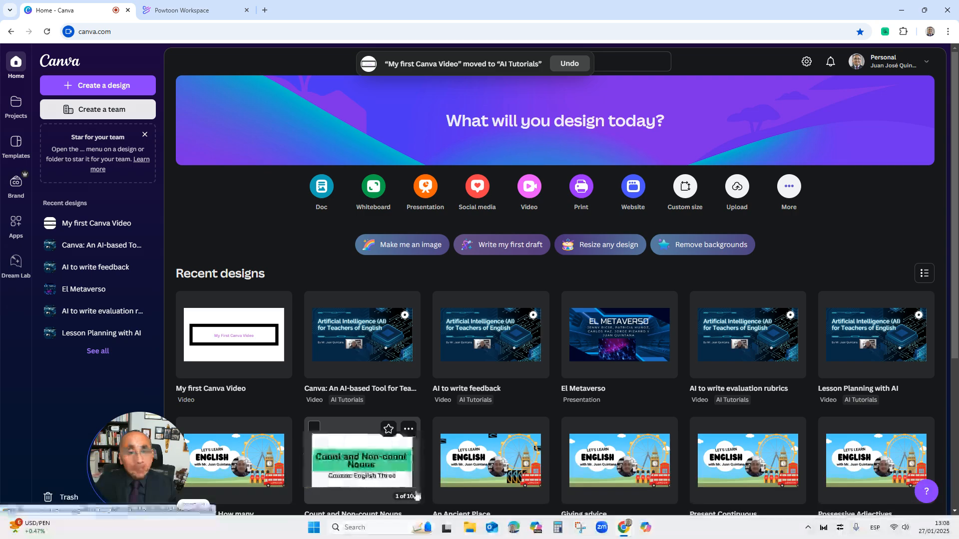
Open the AI Tutorials folder in Projects to check the moved design
left_click(11, 116)
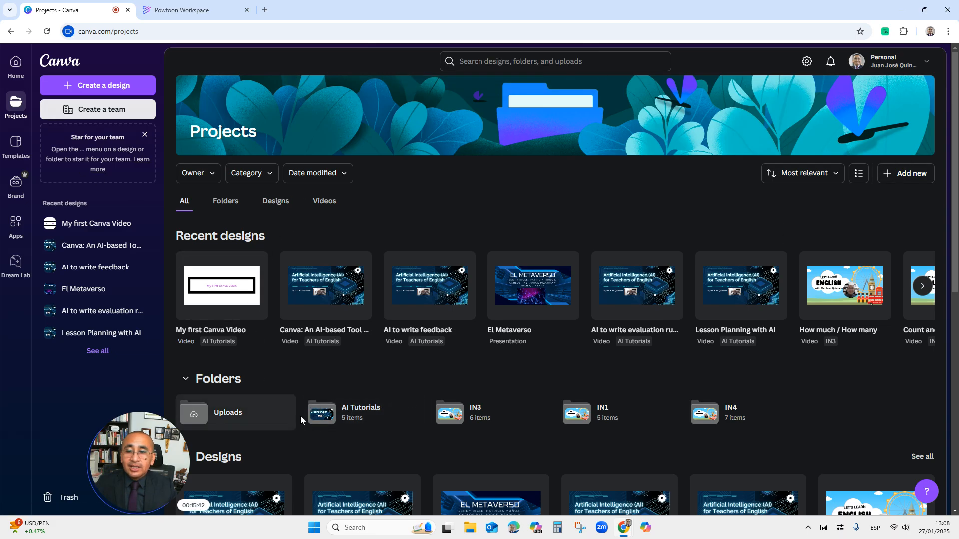
left_click(318, 415)
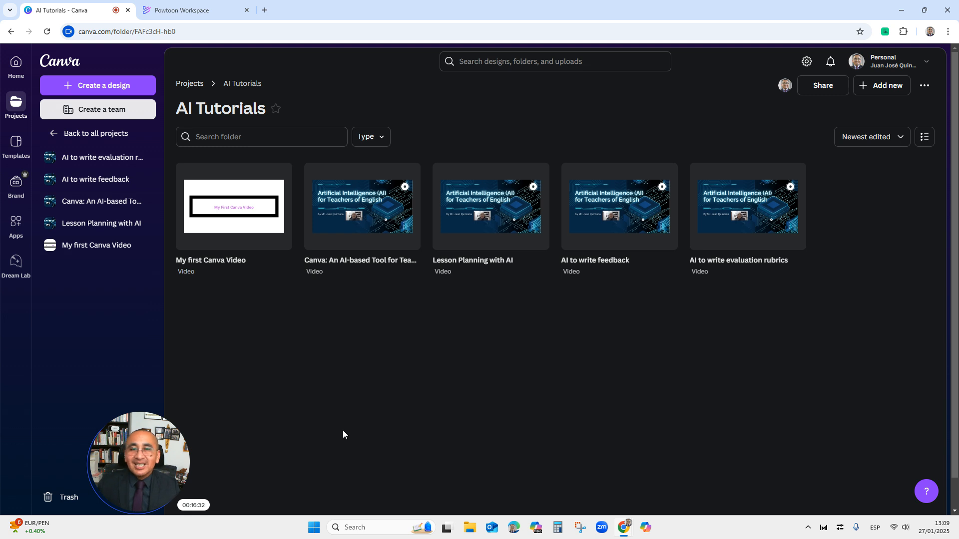
mouse_move(142, 472)
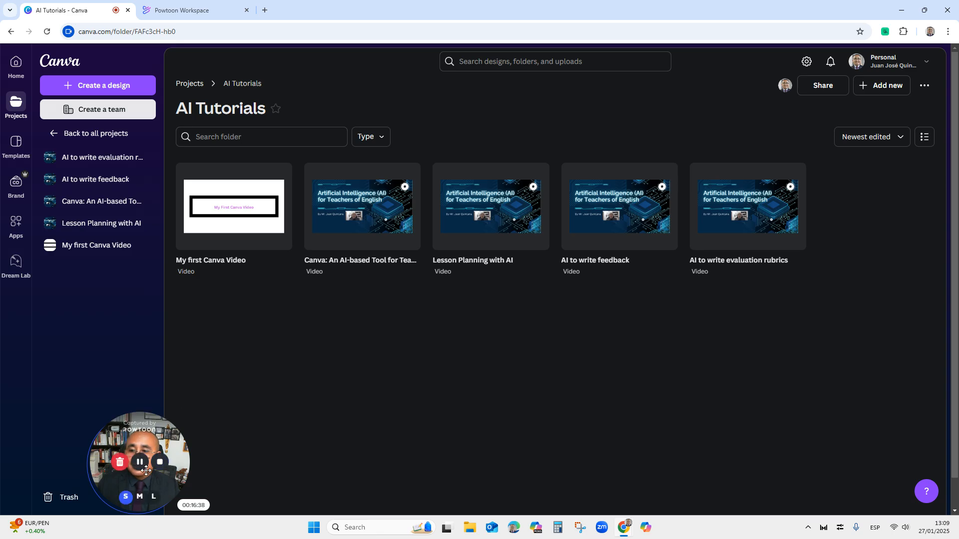
Switch to the Powtoon Workspace tab
left_click(165, 15)
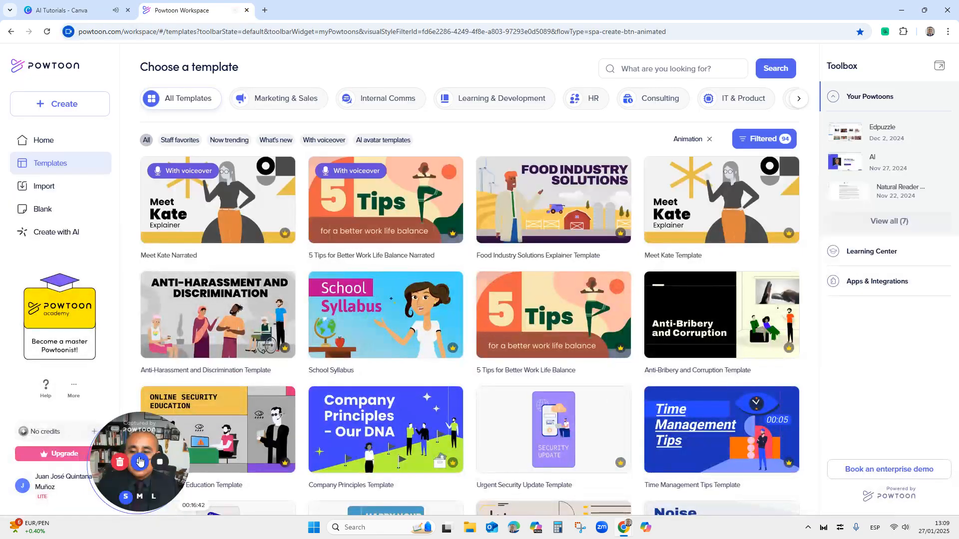
mouse_move(144, 464)
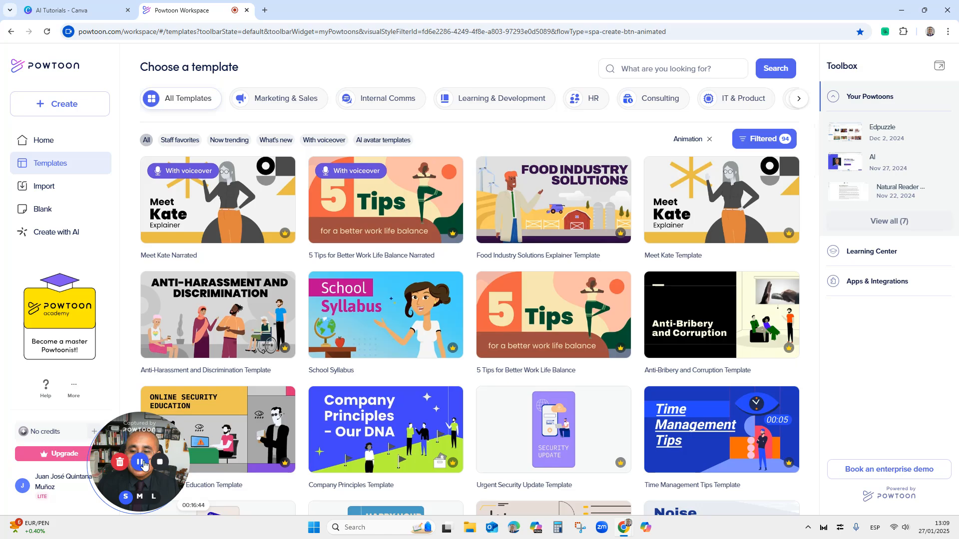